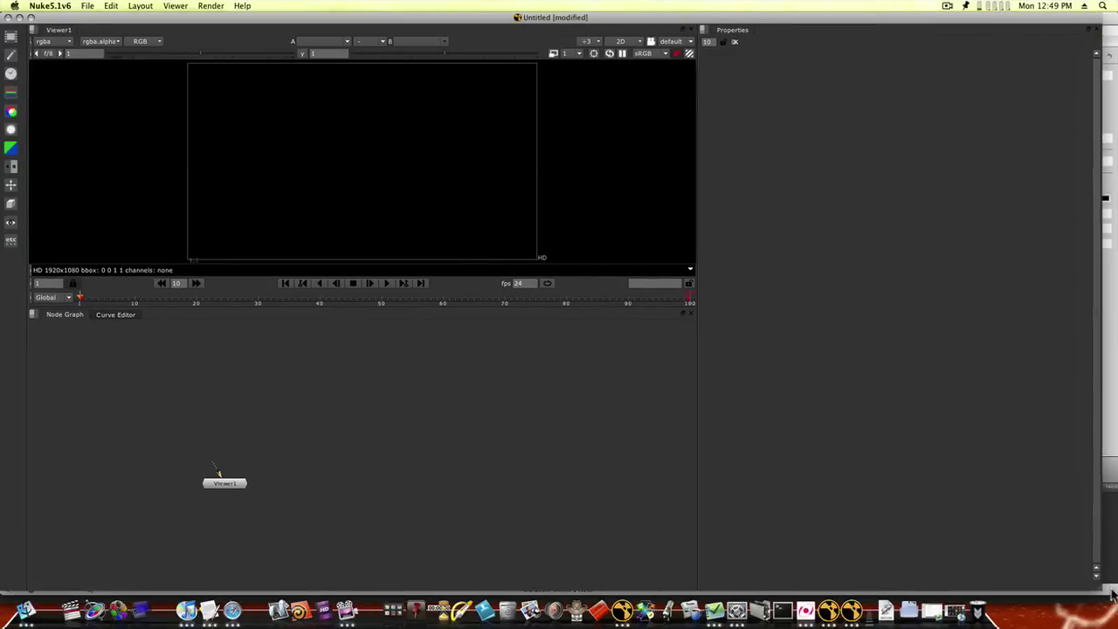
Add a ColorWheel node, connect it to the Viewer, and place it higher above the Viewer in the node graph
{"action": "left_click", "coordinate": [11, 38]}
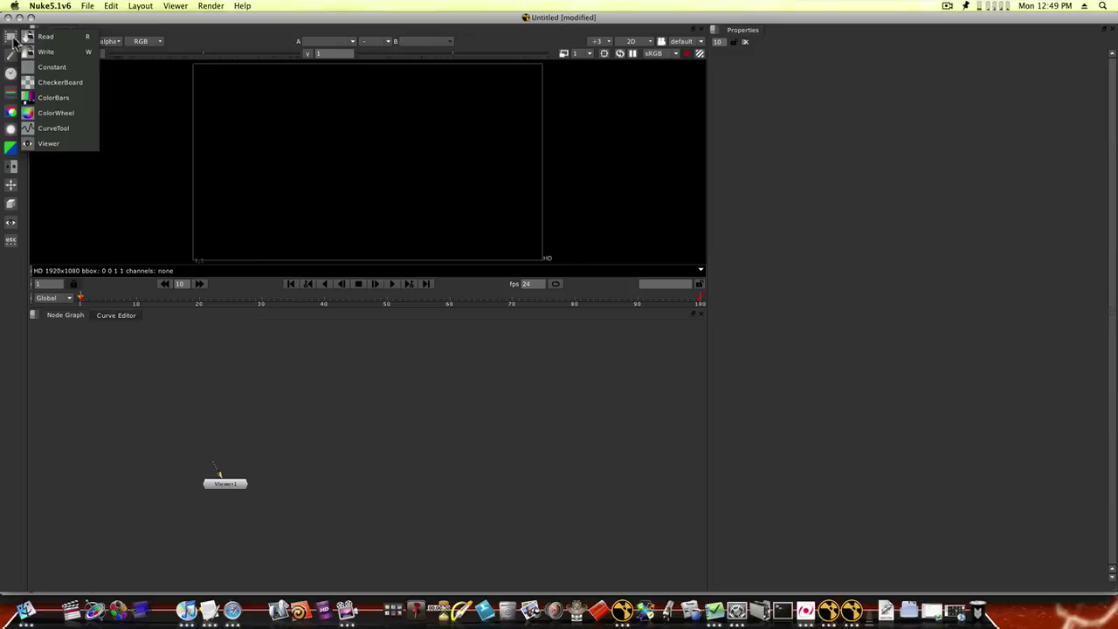
{"action": "left_click", "coordinate": [56, 113]}
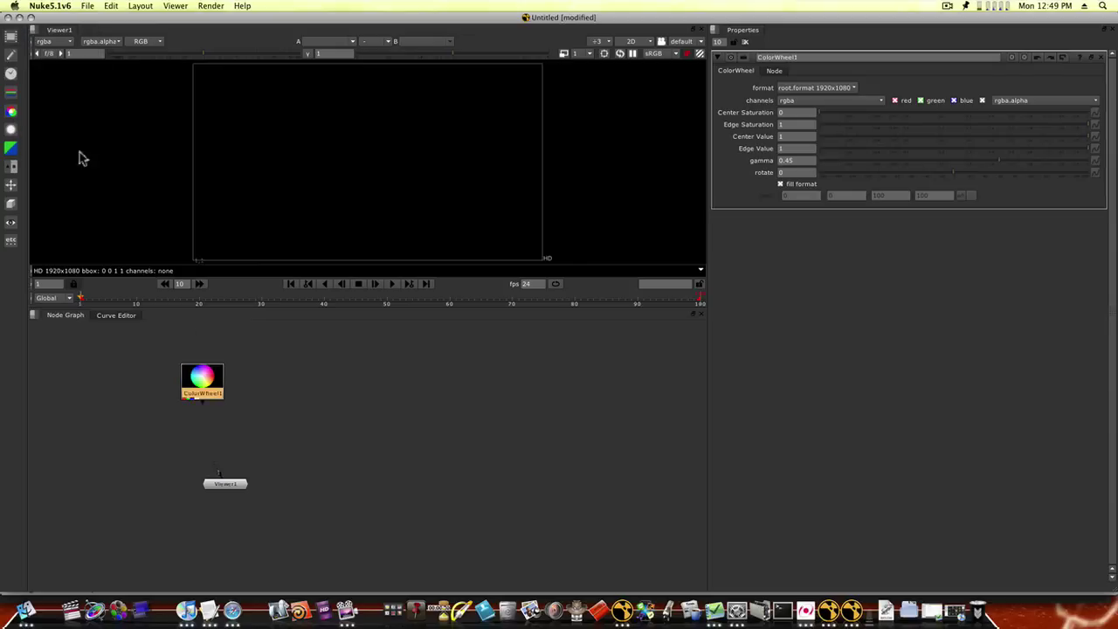
{"action": "left_click_drag", "start_coordinate": [205, 405], "coordinate": [223, 490]}
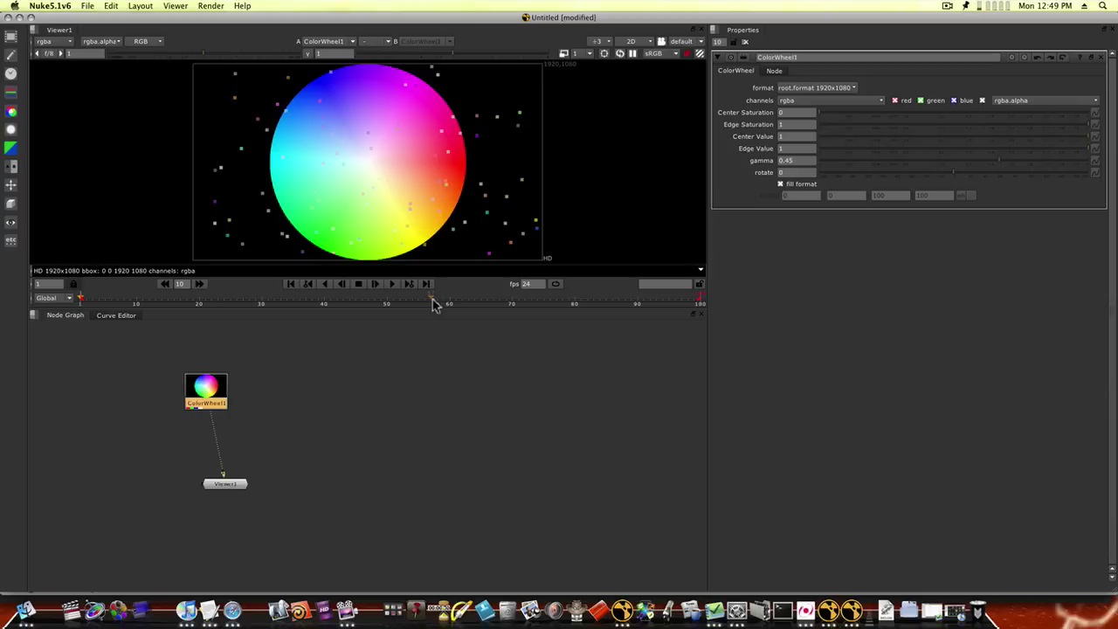
{"action": "left_click_drag", "start_coordinate": [216, 399], "coordinate": [208, 379]}
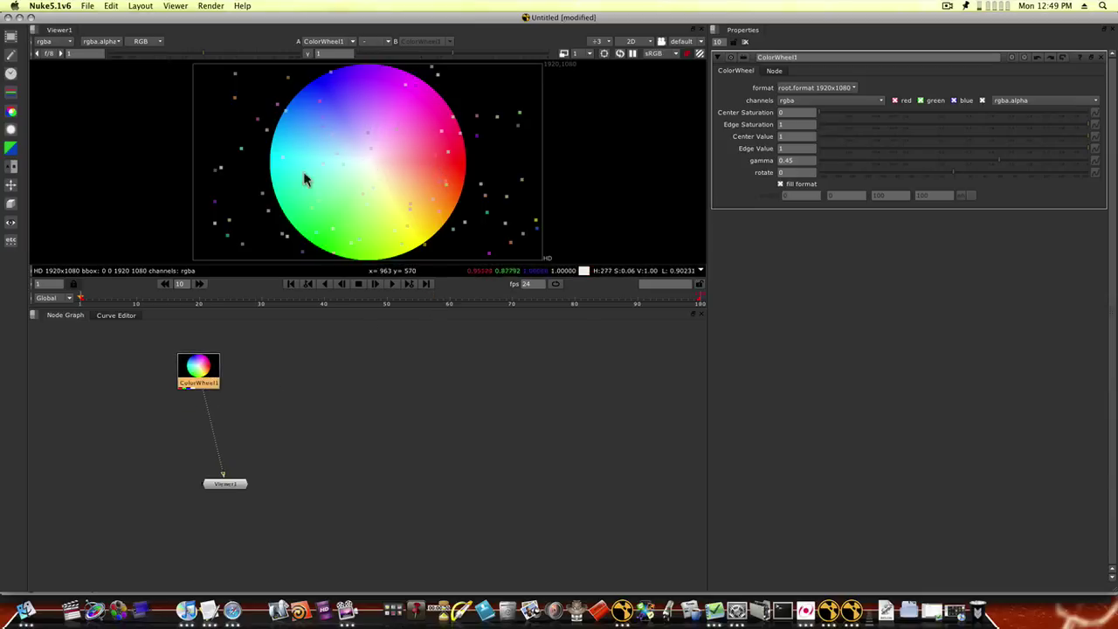
{"action": "mouse_move", "coordinate": [200, 379]}
{"action": "left_mouse_down"}
{"action": "mouse_move", "coordinate": [192, 366]}
{"action": "mouse_move", "coordinate": [247, 367]}
{"action": "mouse_move", "coordinate": [203, 367]}
{"action": "left_mouse_up"}
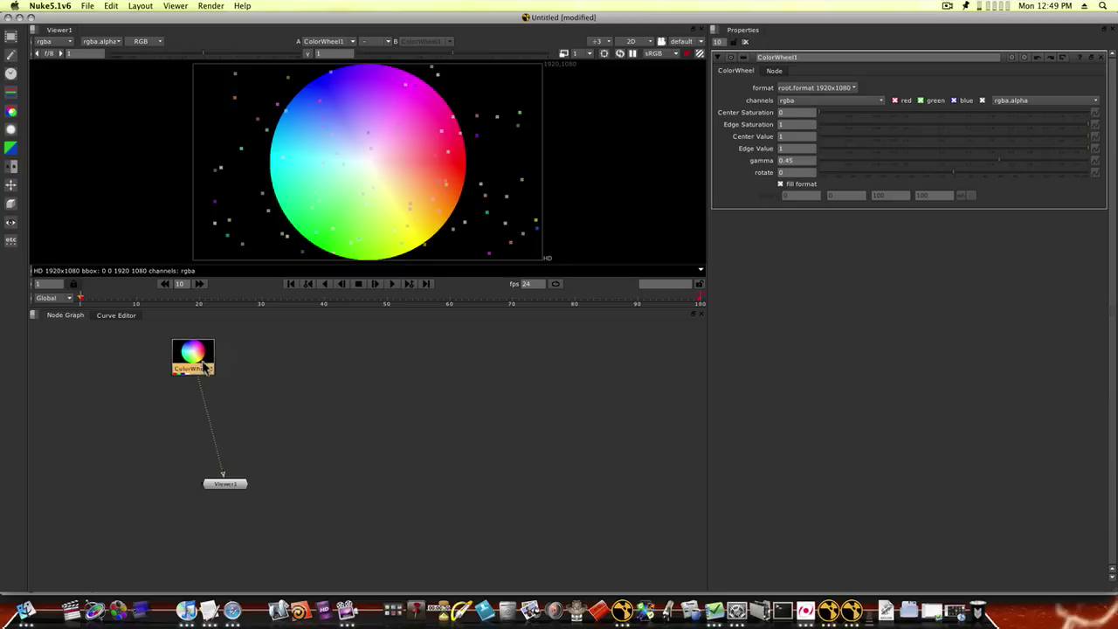
Add an unconnected CheckerBoard node and place it beside the ColorWheel node
{"action": "left_click", "coordinate": [249, 376]}
{"action": "left_click", "coordinate": [11, 37]}
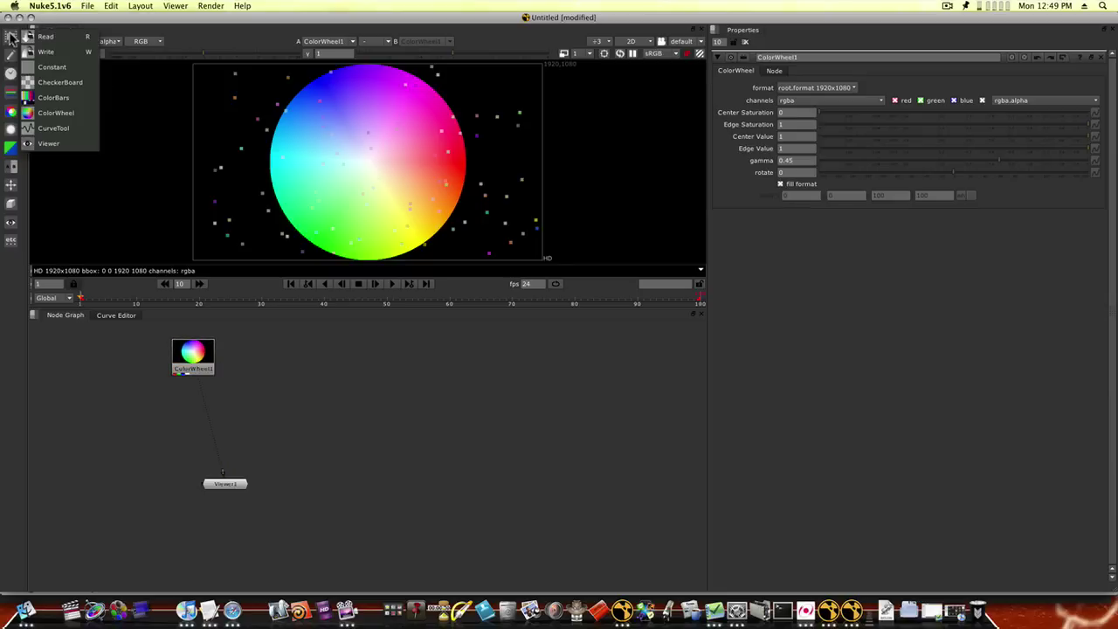
{"action": "left_click", "coordinate": [76, 86]}
{"action": "left_click_drag", "start_coordinate": [252, 371], "coordinate": [285, 362]}
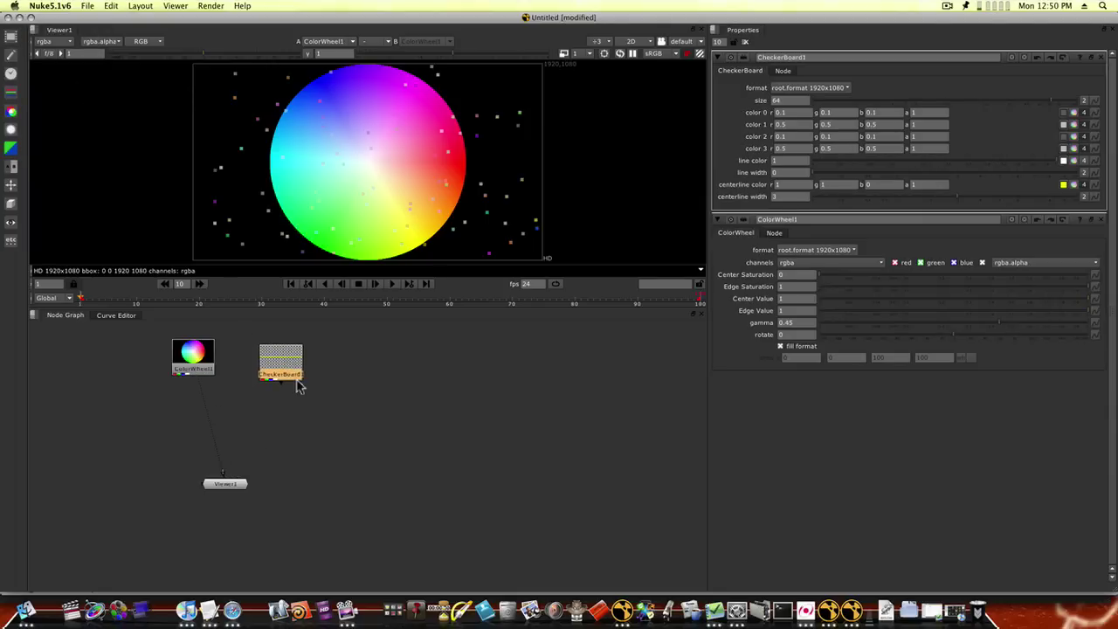
Add a Merge node that composites the ColorWheel over the CheckerBoard, feed it to the Viewer, and place it just above the Viewer
{"action": "left_click", "coordinate": [414, 470]}
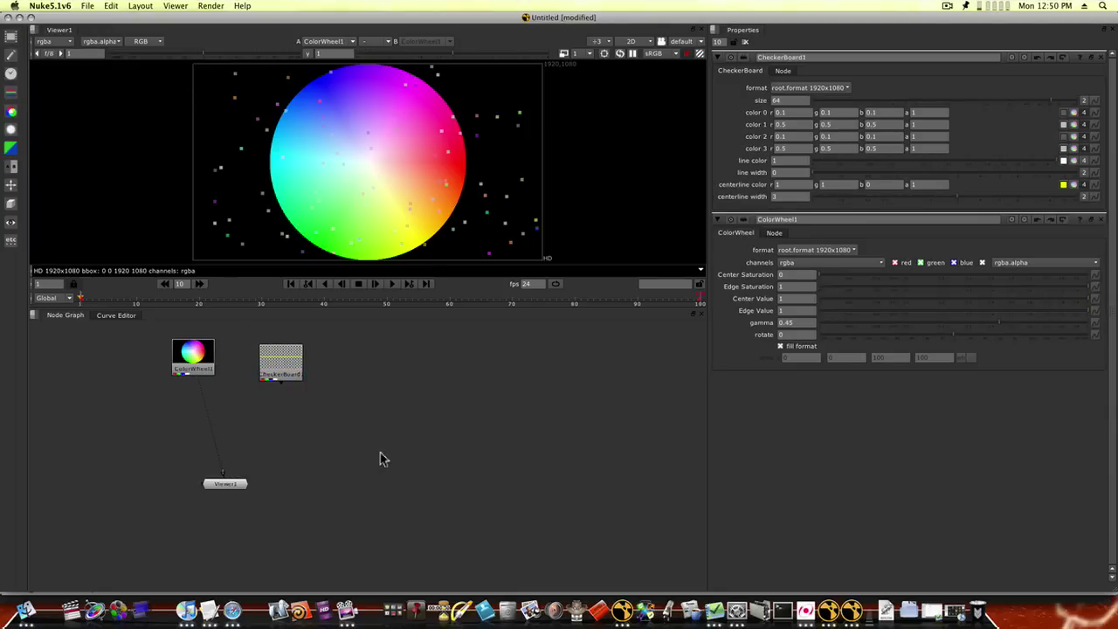
{"action": "key", "text": "m"}
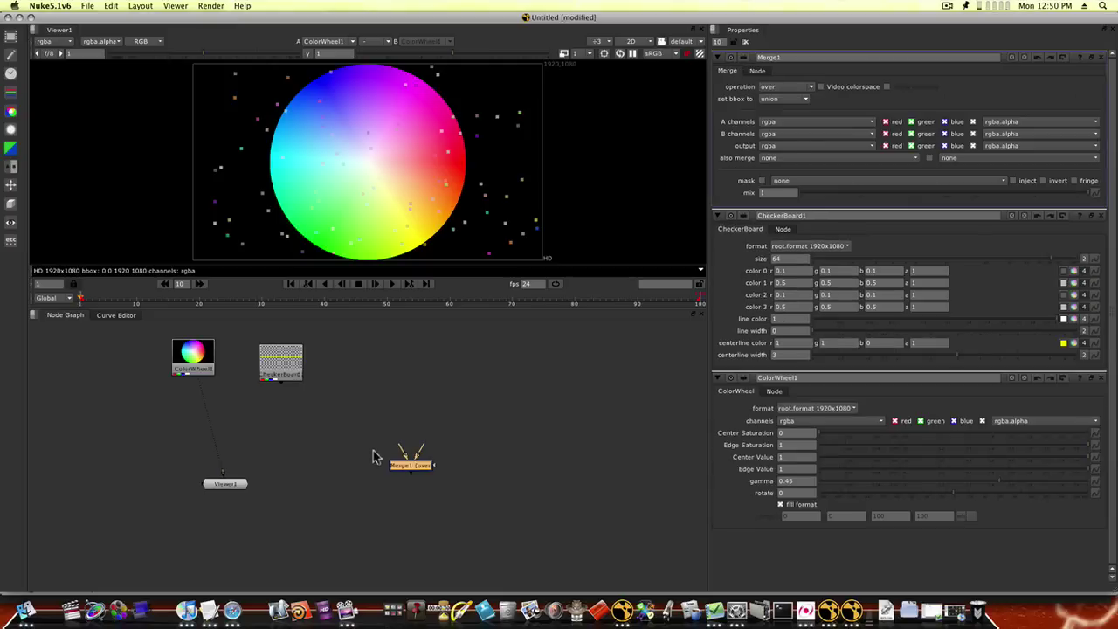
{"action": "left_click_drag", "start_coordinate": [406, 459], "coordinate": [279, 444]}
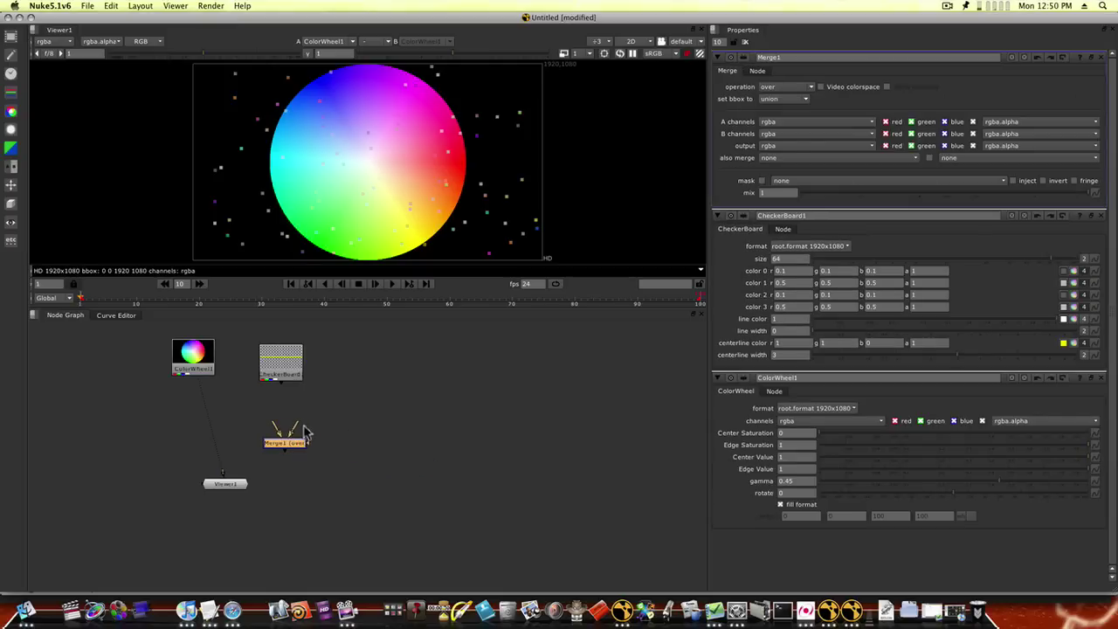
{"action": "left_click_drag", "start_coordinate": [225, 476], "coordinate": [285, 450]}
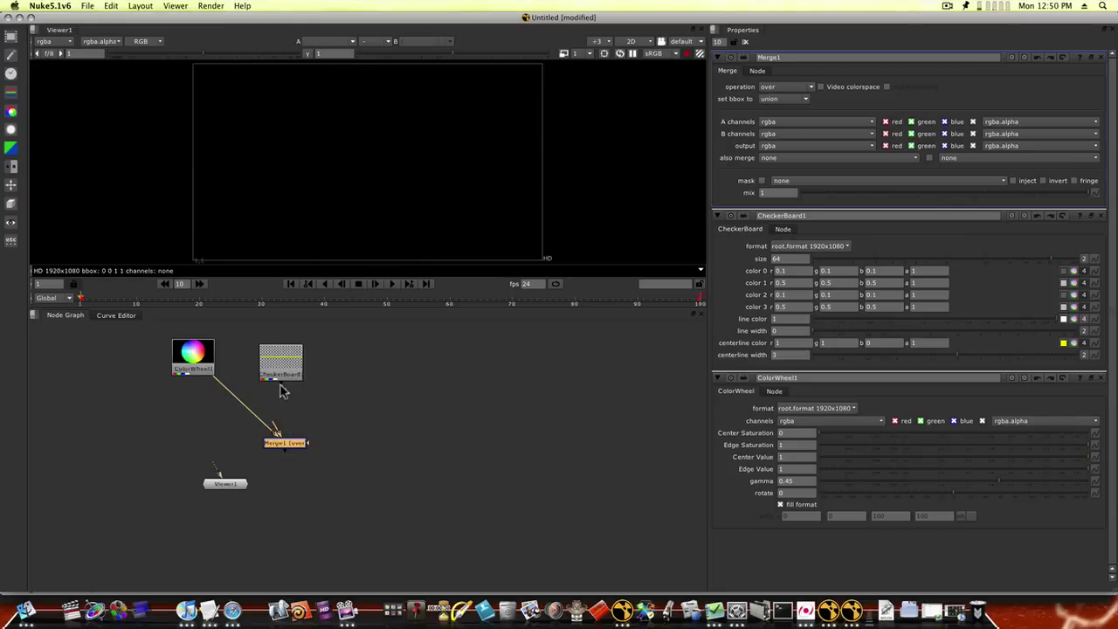
{"action": "left_click_drag", "start_coordinate": [282, 390], "coordinate": [278, 436]}
{"action": "left_click_drag", "start_coordinate": [284, 390], "coordinate": [290, 451]}
{"action": "key", "text": "1"}
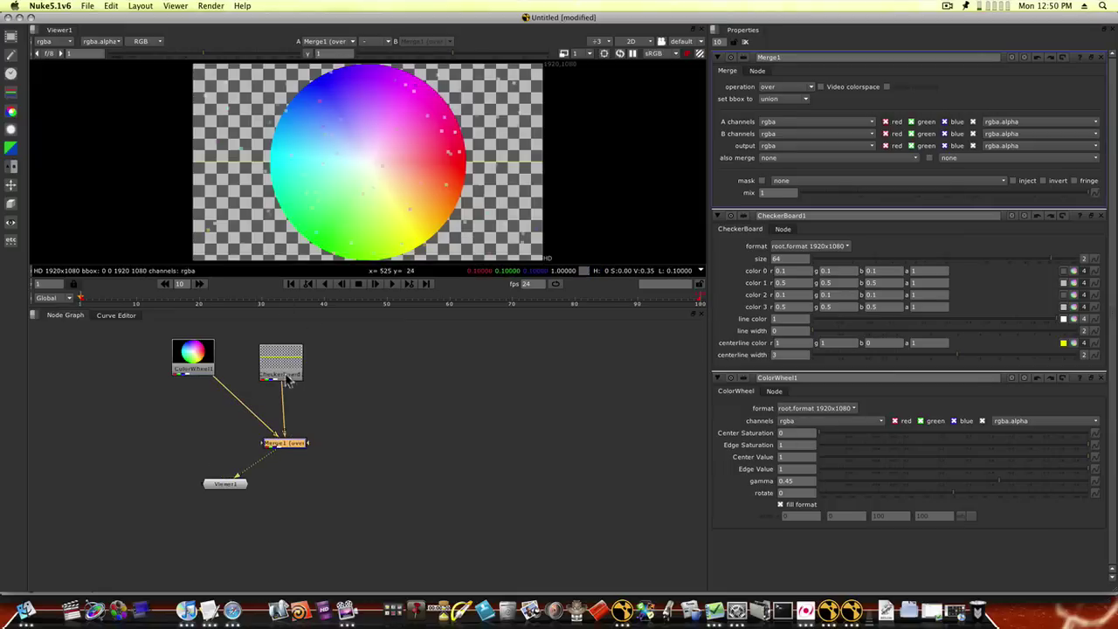
{"action": "left_click_drag", "start_coordinate": [281, 446], "coordinate": [231, 441]}
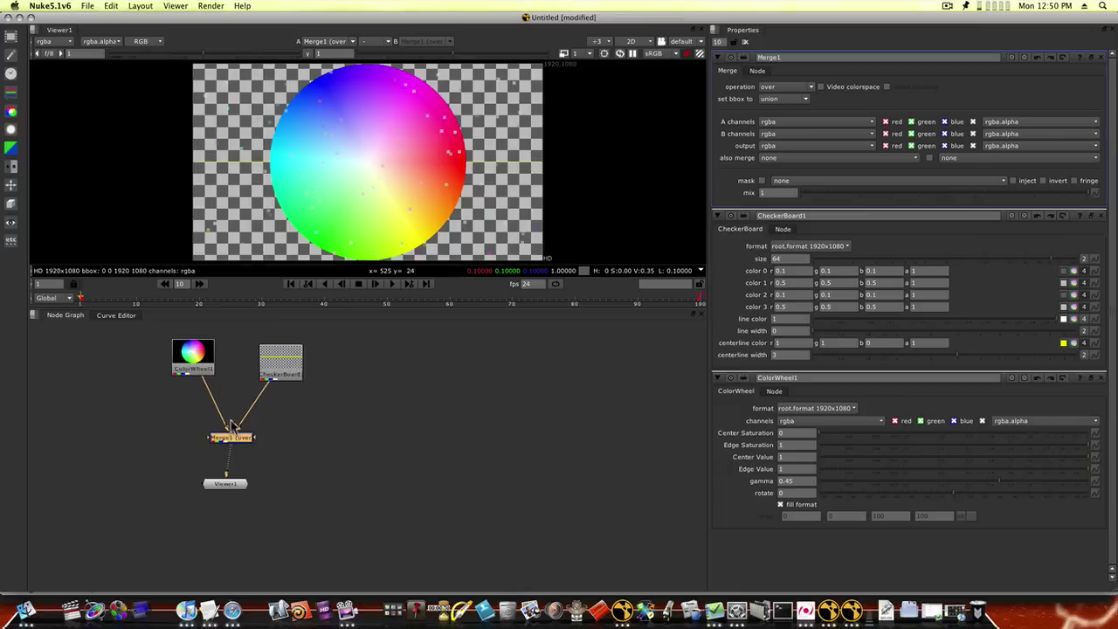
Insert a Transform node after the ColorWheel and shrink the wheel uniformly to a scale of 0.133 at the frame's centre
{"action": "left_click", "coordinate": [193, 360]}
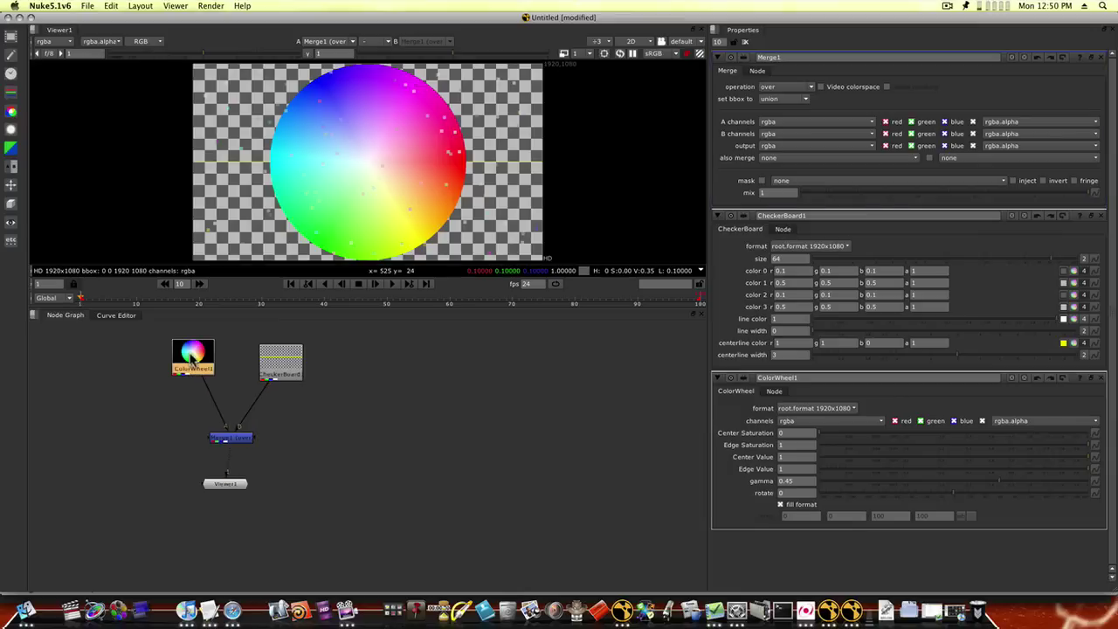
{"action": "left_click", "coordinate": [11, 186]}
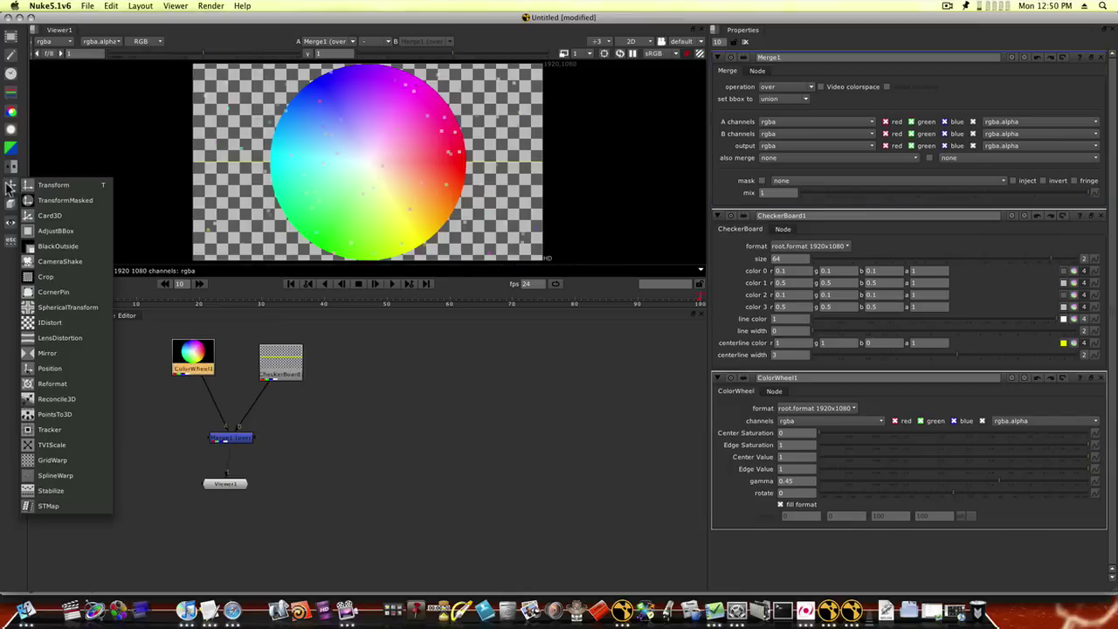
{"action": "left_click", "coordinate": [54, 185]}
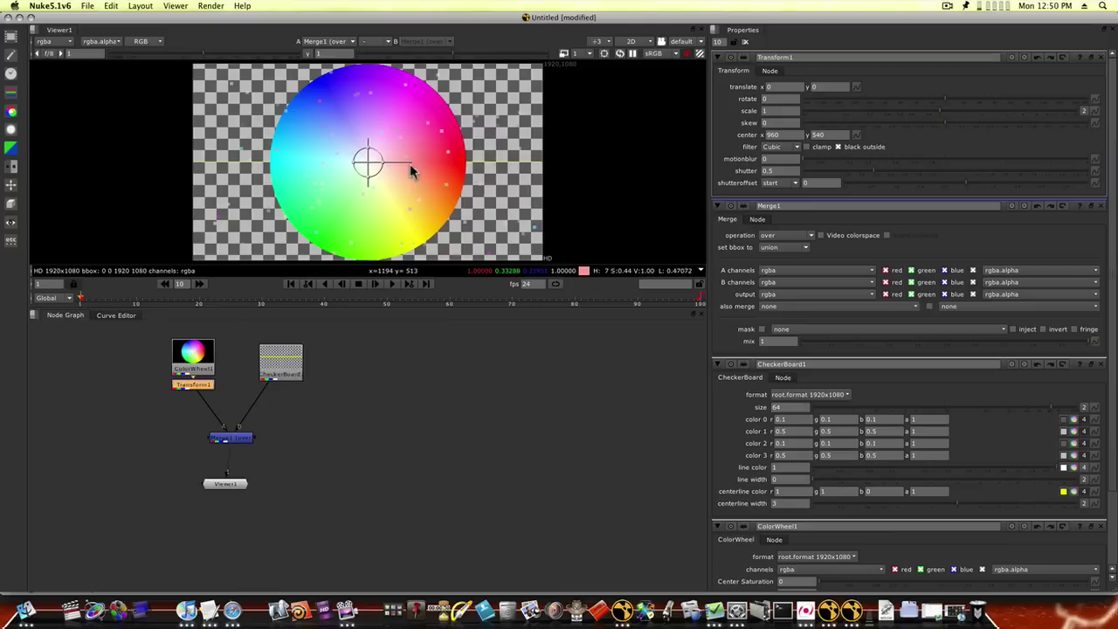
{"action": "left_click_drag", "start_coordinate": [414, 170], "coordinate": [386, 192]}
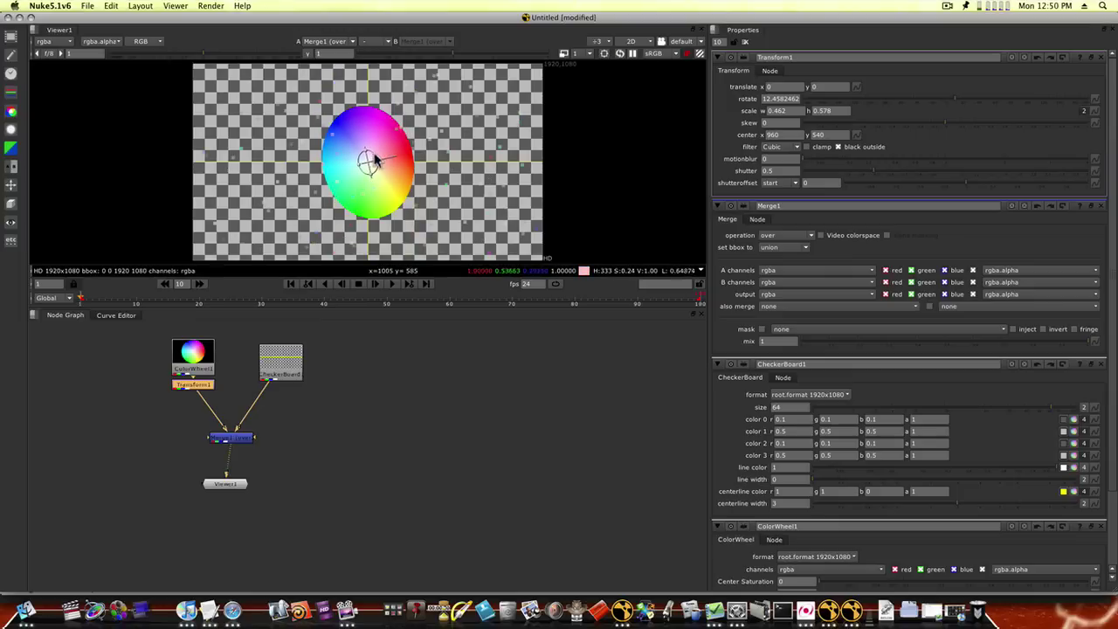
{"action": "mouse_move", "coordinate": [367, 155]}
{"action": "left_mouse_down"}
{"action": "mouse_move", "coordinate": [368, 169]}
{"action": "mouse_move", "coordinate": [342, 178]}
{"action": "mouse_move", "coordinate": [412, 184]}
{"action": "mouse_move", "coordinate": [370, 127]}
{"action": "mouse_move", "coordinate": [306, 129]}
{"action": "mouse_move", "coordinate": [297, 162]}
{"action": "mouse_move", "coordinate": [325, 148]}
{"action": "mouse_move", "coordinate": [424, 149]}
{"action": "mouse_move", "coordinate": [377, 203]}
{"action": "mouse_move", "coordinate": [358, 185]}
{"action": "mouse_move", "coordinate": [384, 168]}
{"action": "mouse_move", "coordinate": [371, 175]}
{"action": "mouse_move", "coordinate": [347, 146]}
{"action": "mouse_move", "coordinate": [343, 157]}
{"action": "mouse_move", "coordinate": [359, 147]}
{"action": "mouse_move", "coordinate": [348, 148]}
{"action": "mouse_move", "coordinate": [352, 136]}
{"action": "mouse_move", "coordinate": [337, 144]}
{"action": "mouse_move", "coordinate": [360, 151]}
{"action": "left_mouse_up"}
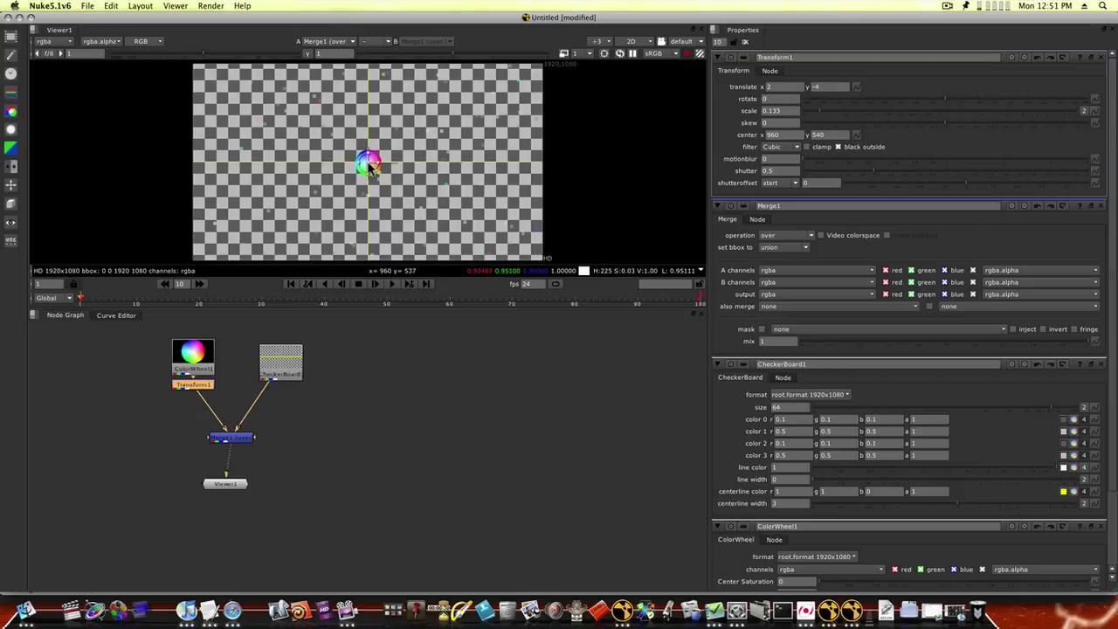
Try rotating the wheel about an off-centre pivot, and return the pivot to the wheel at x 940, y 540
{"action": "mouse_move", "coordinate": [370, 166]}
{"action": "left_mouse_down", "text": "ctrl"}
{"action": "mouse_move", "coordinate": [299, 179]}
{"action": "mouse_move", "coordinate": [376, 168]}
{"action": "mouse_move", "coordinate": [335, 164]}
{"action": "mouse_move", "coordinate": [364, 178]}
{"action": "left_mouse_up", "text": "ctrl"}
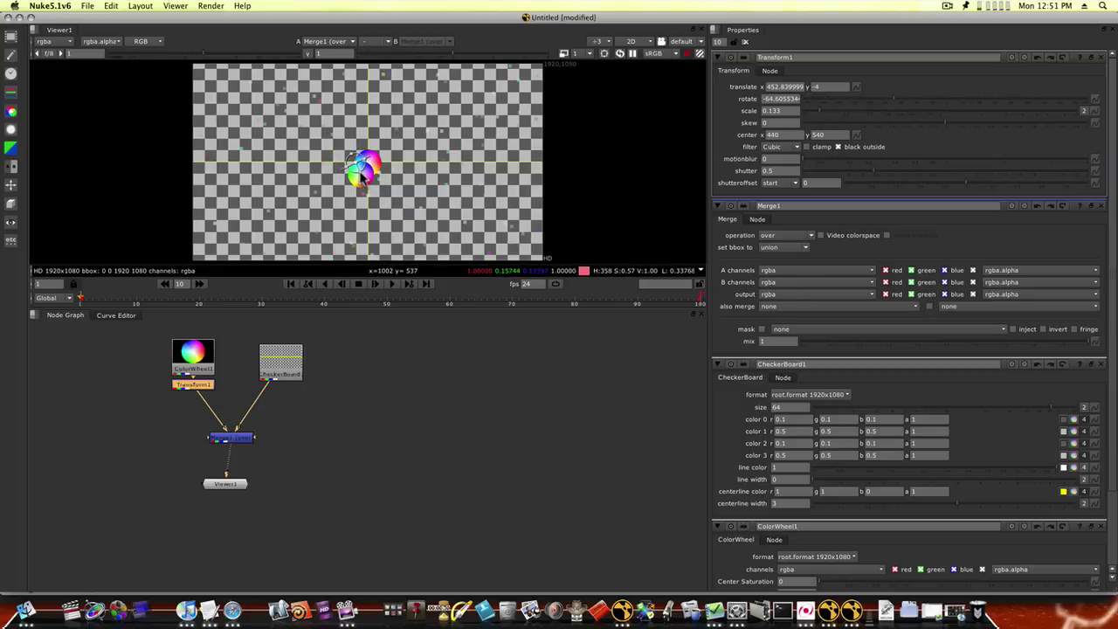
{"action": "key", "text": "ctrl+z"}
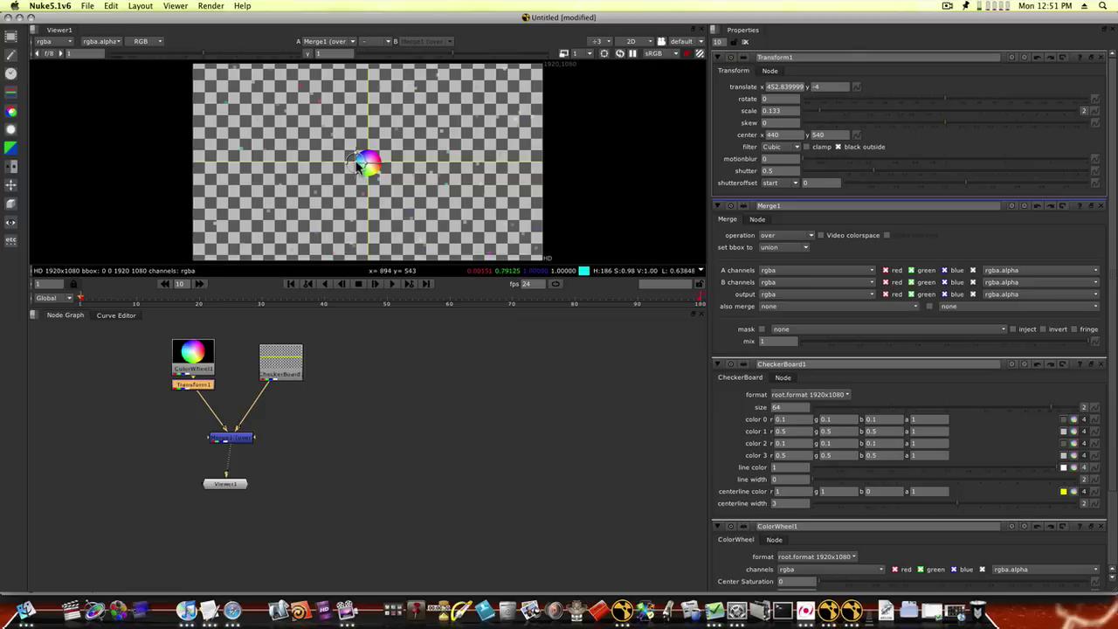
{"action": "left_click_drag", "start_coordinate": [358, 168], "coordinate": [370, 167], "text": "ctrl"}
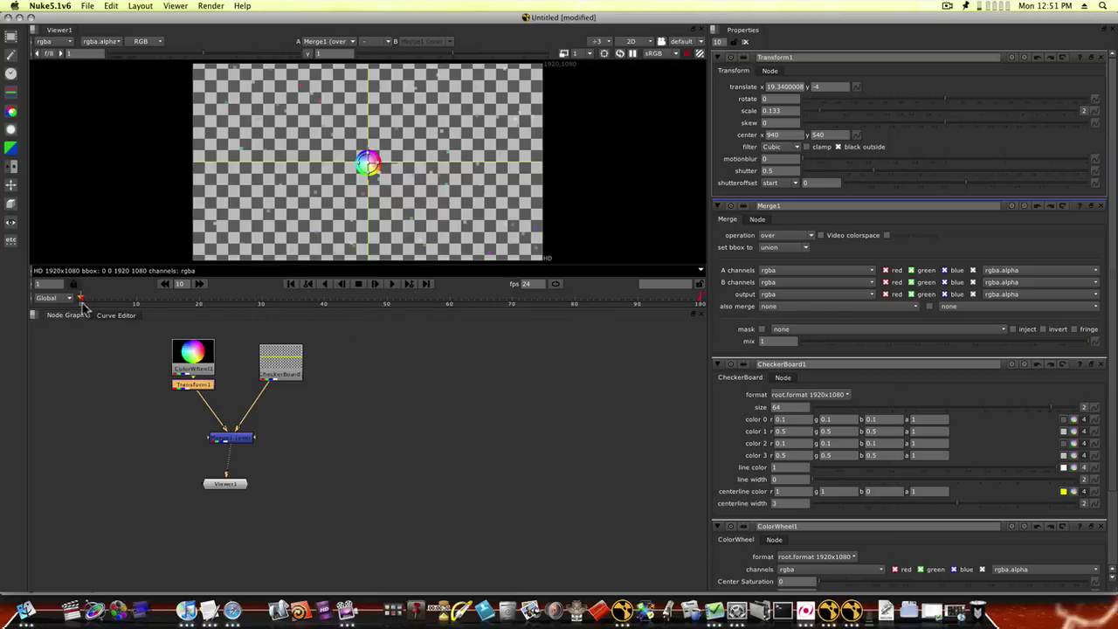
Limit the timeline to frames 1 to 49 and close the CheckerBoard, ColorWheel and Merge properties, leaving only the Transform's open
{"action": "left_click_drag", "start_coordinate": [83, 306], "coordinate": [383, 315]}
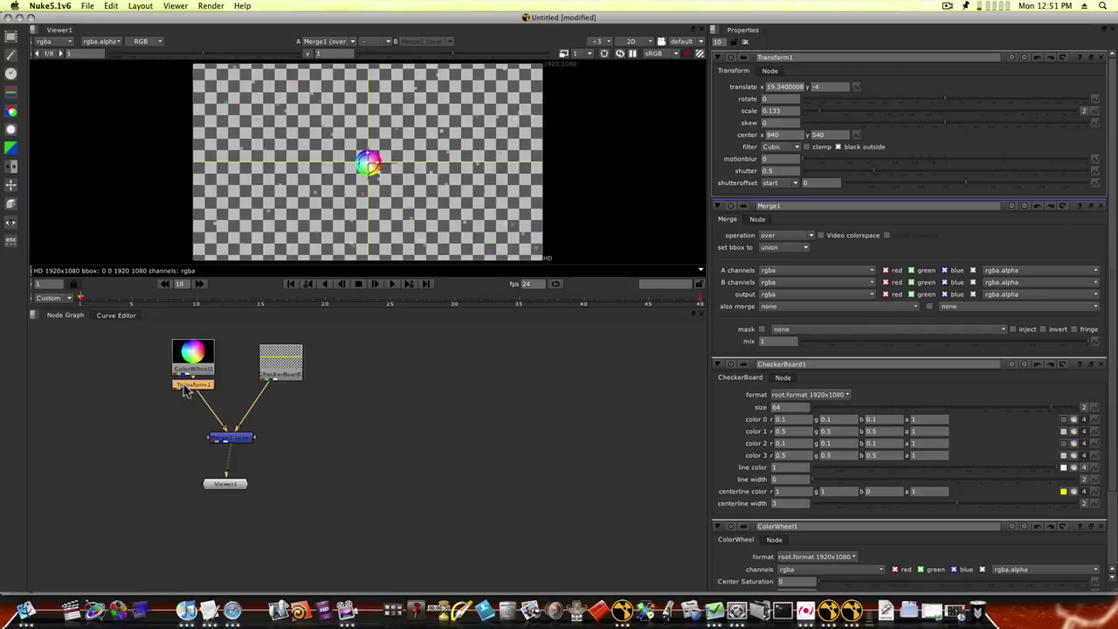
{"action": "left_click_drag", "start_coordinate": [184, 389], "coordinate": [186, 393]}
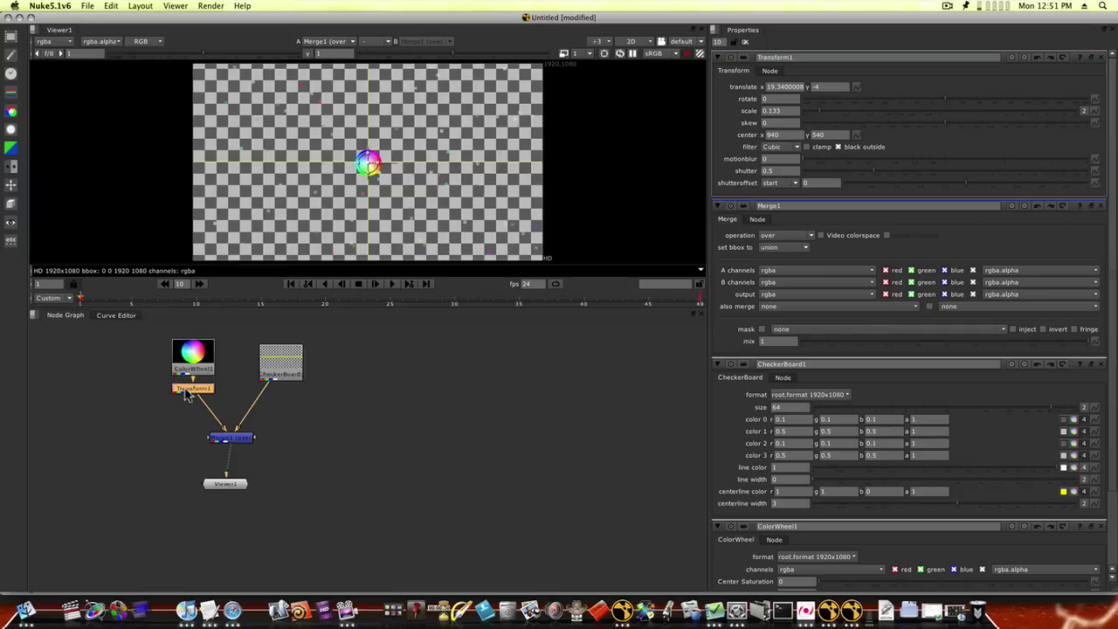
{"action": "left_click", "coordinate": [1102, 364]}
{"action": "left_click", "coordinate": [1102, 364]}
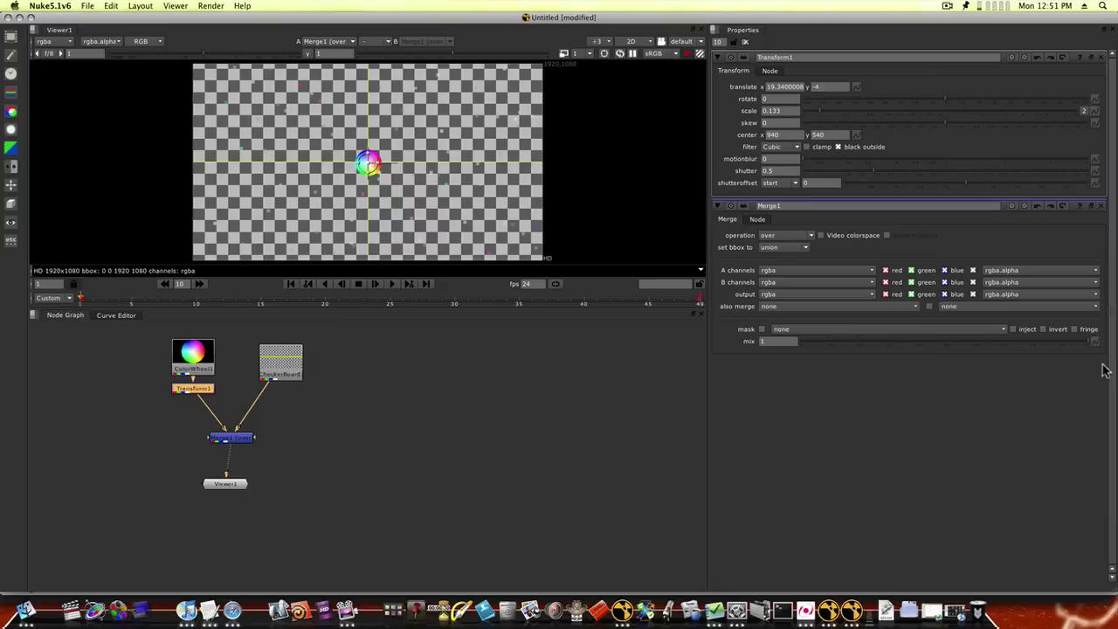
{"action": "left_click", "coordinate": [1102, 206]}
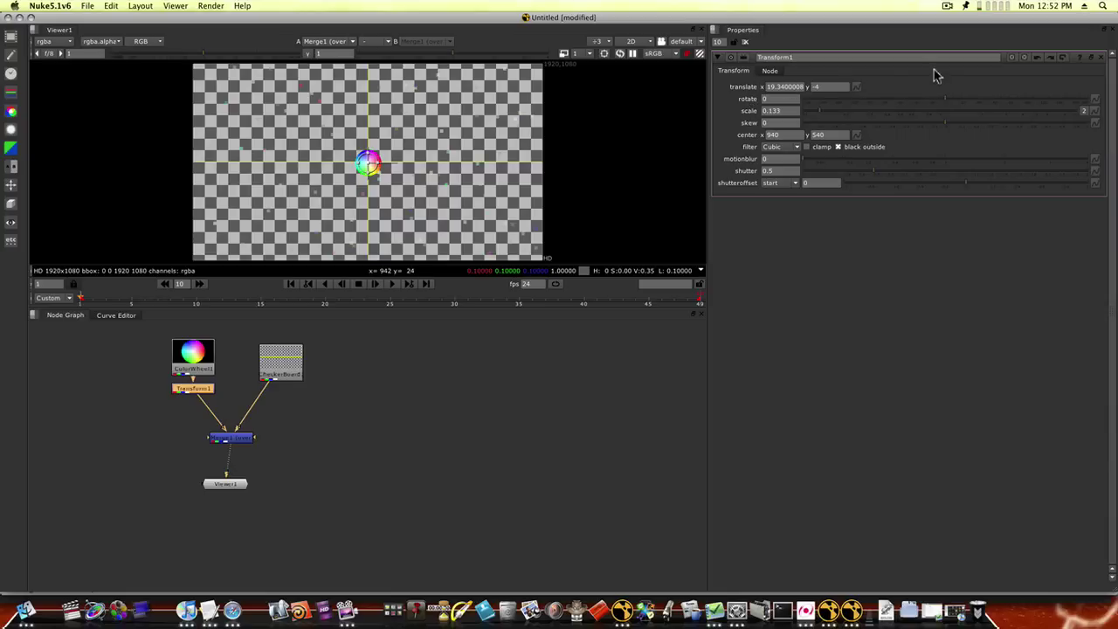
Set keyframes at frame 1 for the Transform's translate, rotate and scale
{"action": "left_click", "coordinate": [856, 86]}
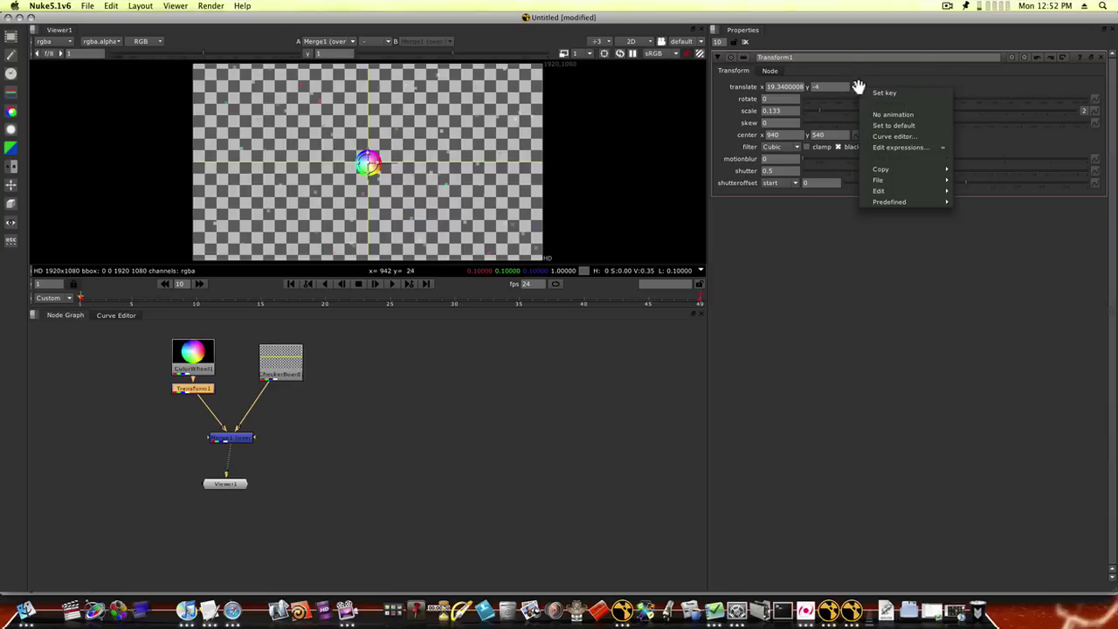
{"action": "left_click", "coordinate": [886, 93]}
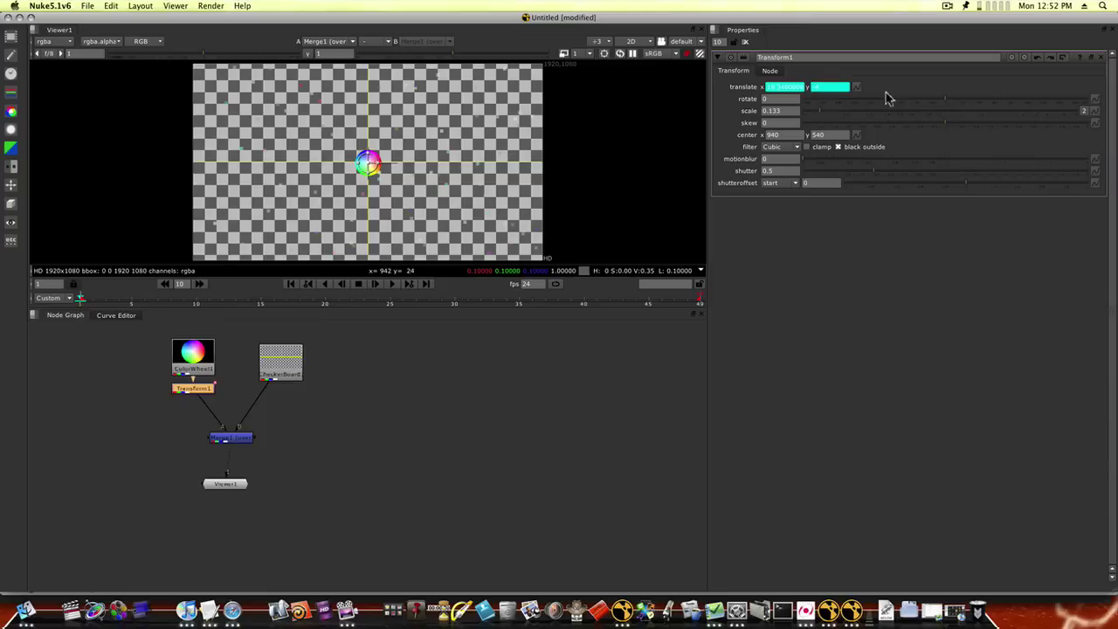
{"action": "left_click", "coordinate": [1094, 97]}
{"action": "left_click", "coordinate": [1087, 104]}
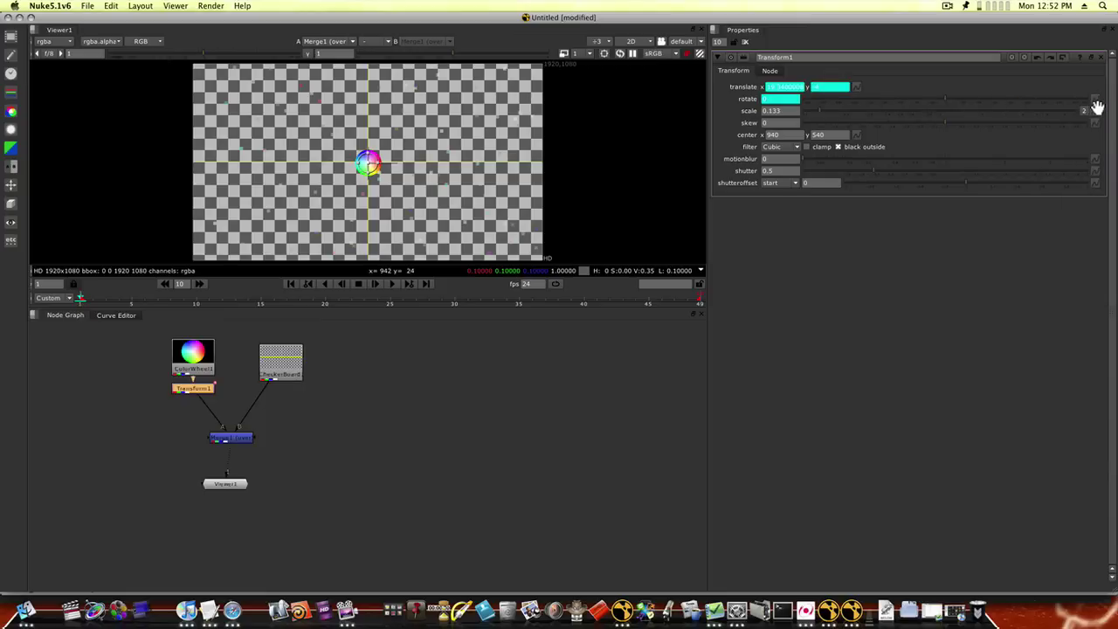
{"action": "left_click", "coordinate": [1095, 111]}
{"action": "left_click", "coordinate": [1089, 117]}
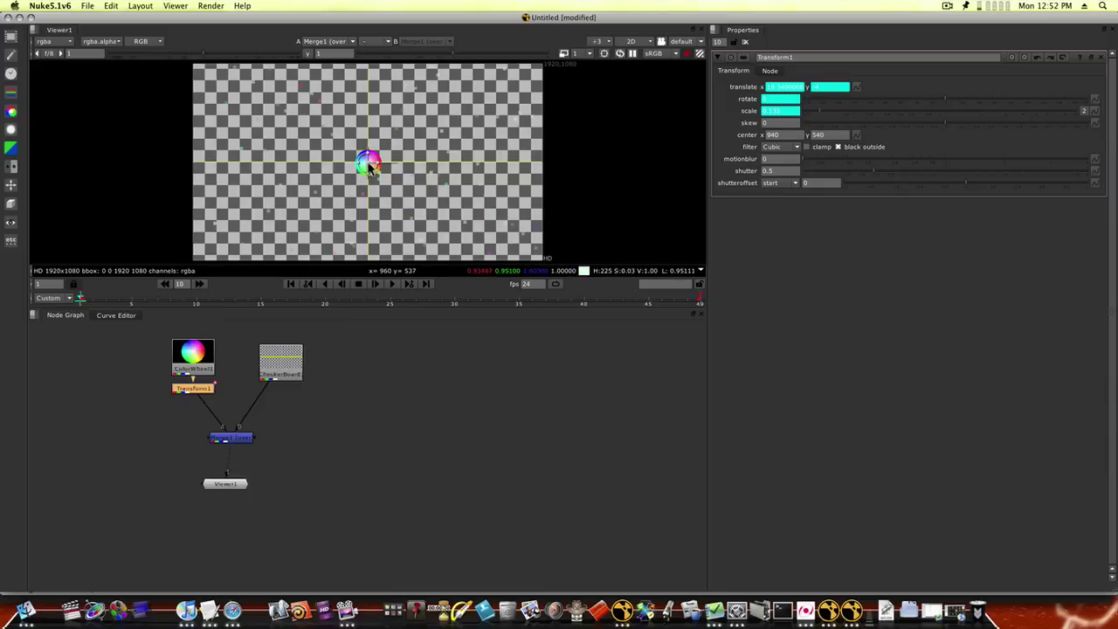
Keyframe the wheel's position in the image's upper-left corner at frame 1, bottom centre at frame 10 and upper-right corner at frame 20
{"action": "left_click_drag", "start_coordinate": [371, 169], "coordinate": [210, 84]}
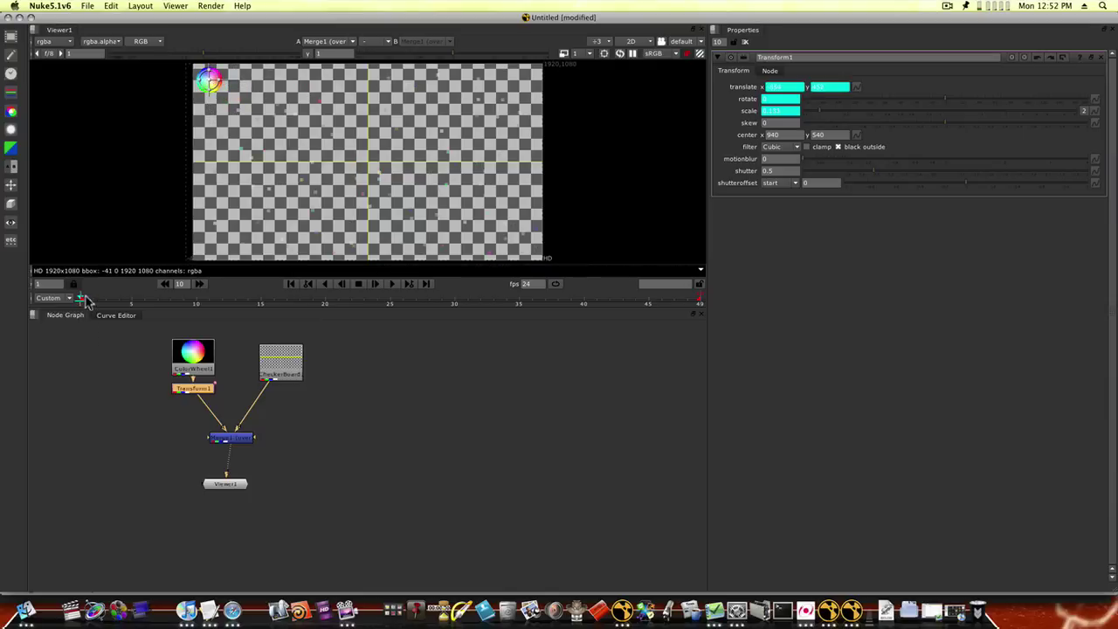
{"action": "left_click", "coordinate": [196, 303]}
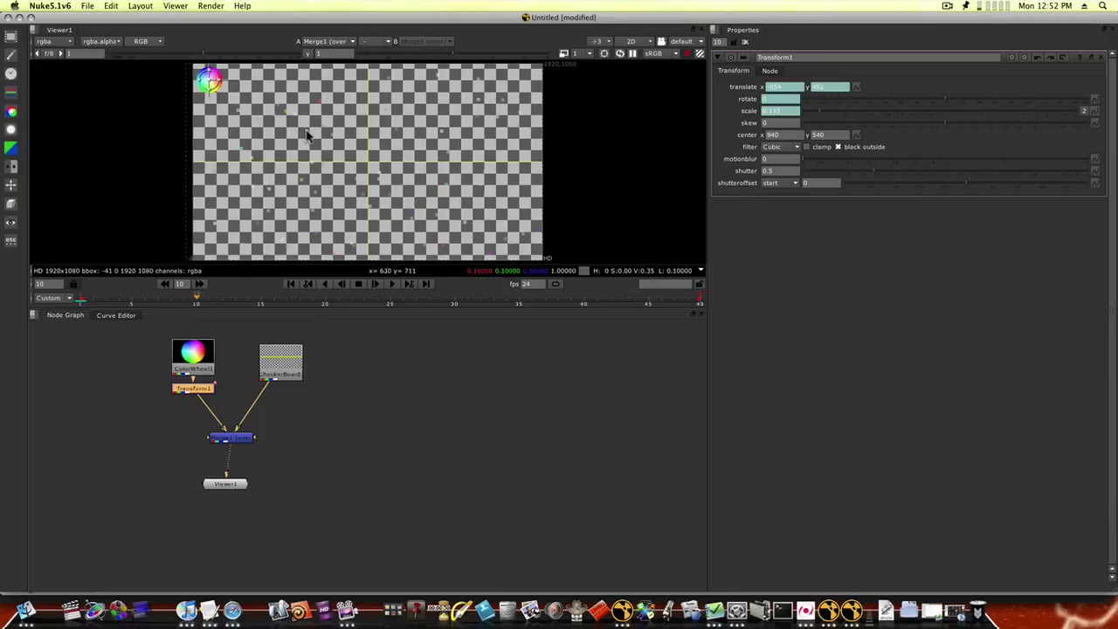
{"action": "left_click_drag", "start_coordinate": [210, 83], "coordinate": [367, 254]}
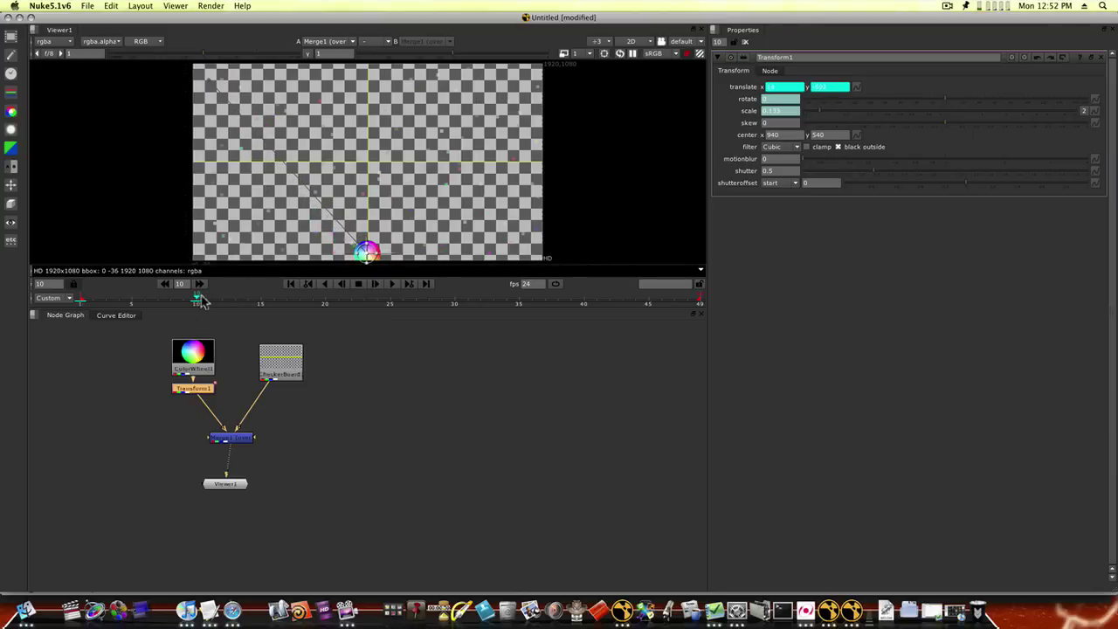
{"action": "left_click_drag", "start_coordinate": [201, 300], "coordinate": [330, 312]}
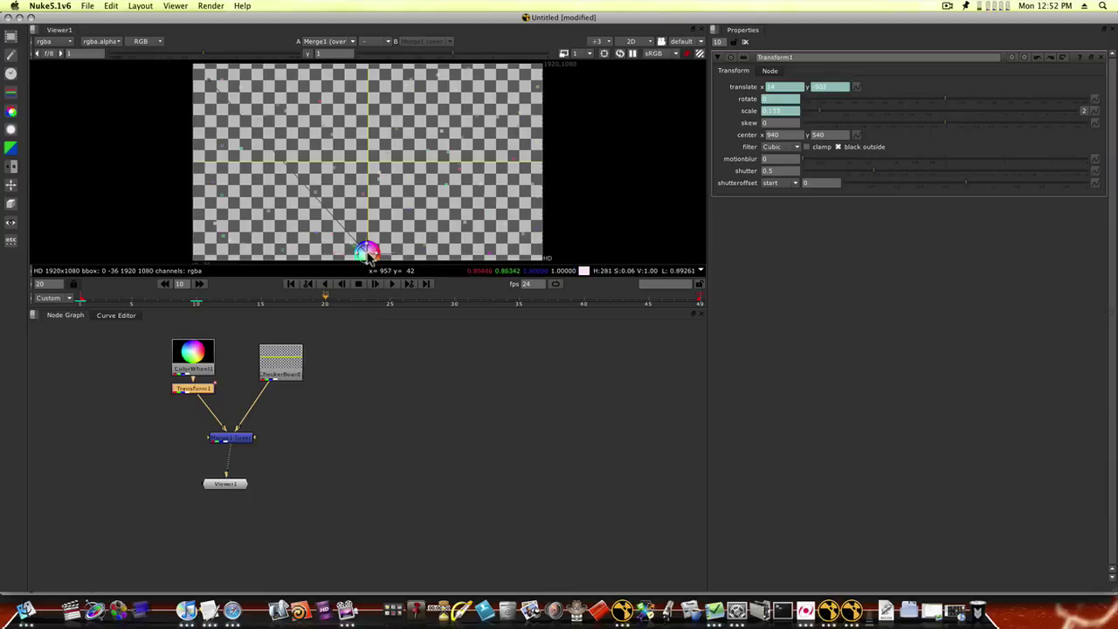
{"action": "left_click_drag", "start_coordinate": [369, 255], "coordinate": [526, 80]}
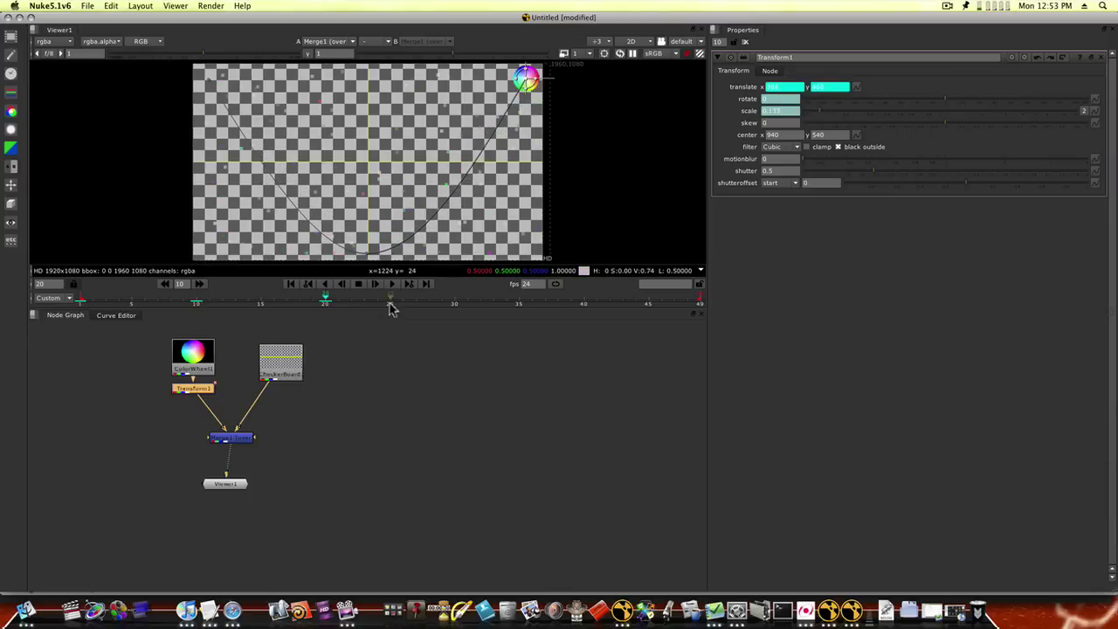
Keyframe the wheel's position in the image's upper-left corner at frame 30 and at the image's centre at frame 40
{"action": "left_click_drag", "start_coordinate": [391, 306], "coordinate": [454, 303]}
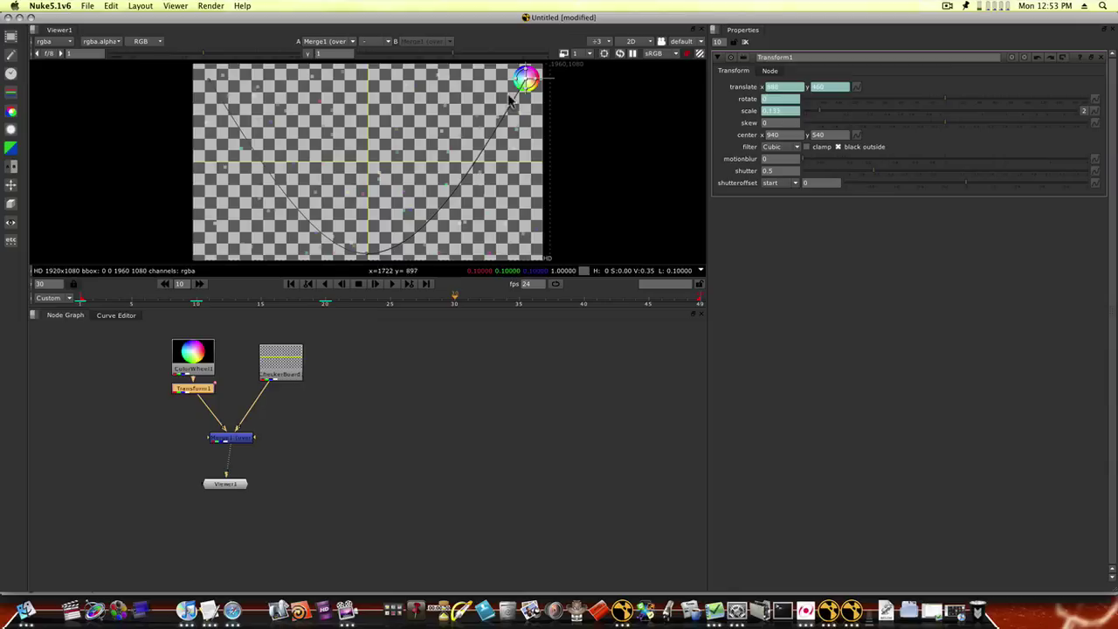
{"action": "left_click_drag", "start_coordinate": [527, 81], "coordinate": [209, 80]}
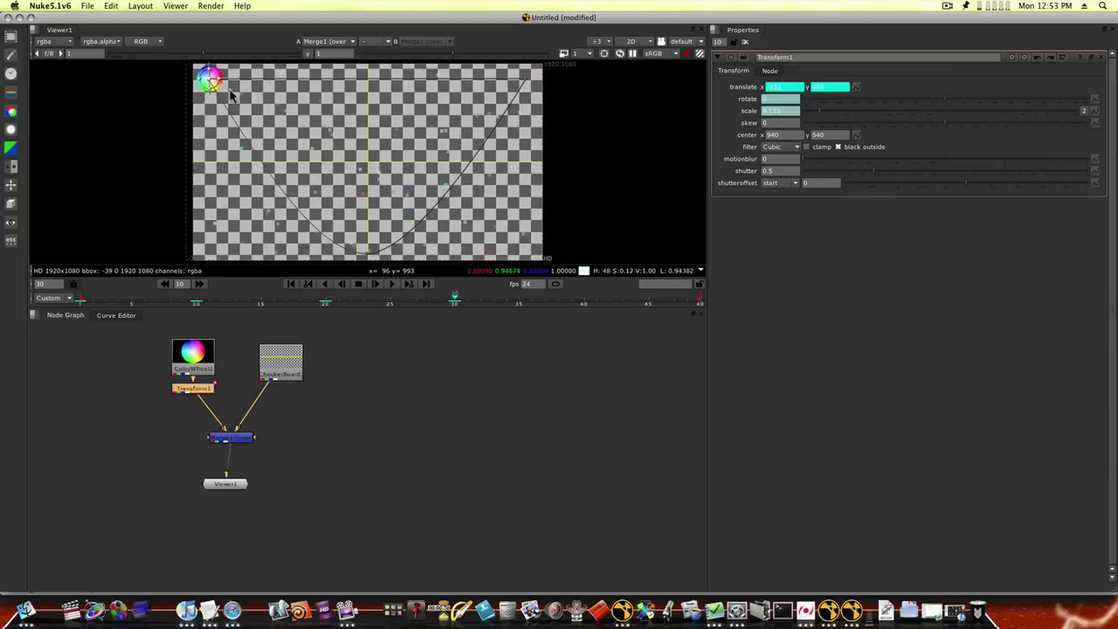
{"action": "left_click", "coordinate": [583, 302]}
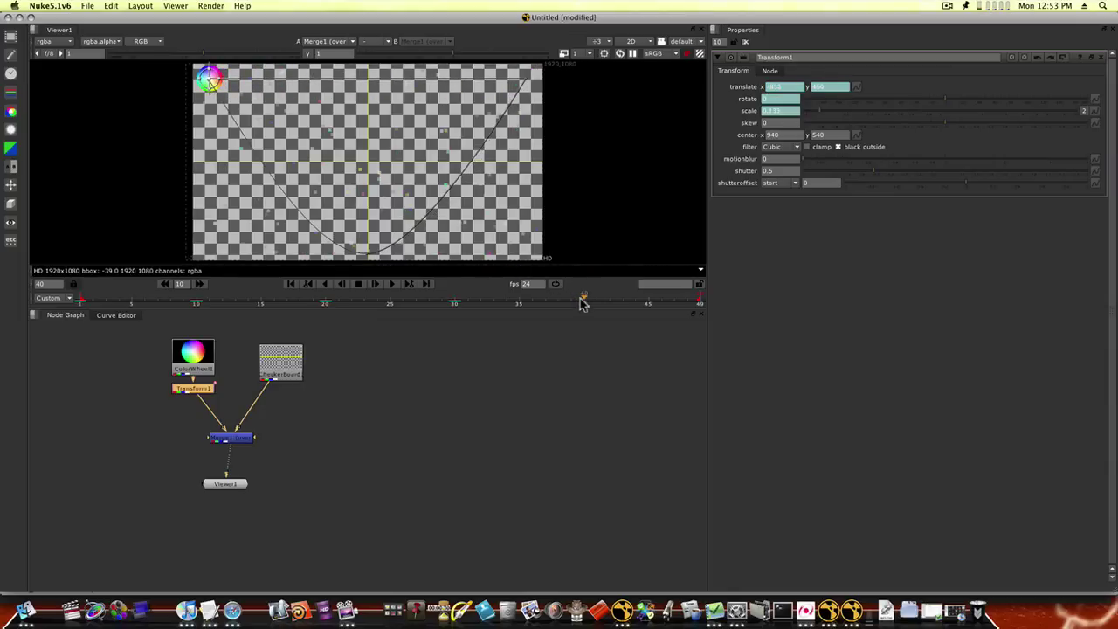
{"action": "left_click_drag", "start_coordinate": [210, 80], "coordinate": [370, 163]}
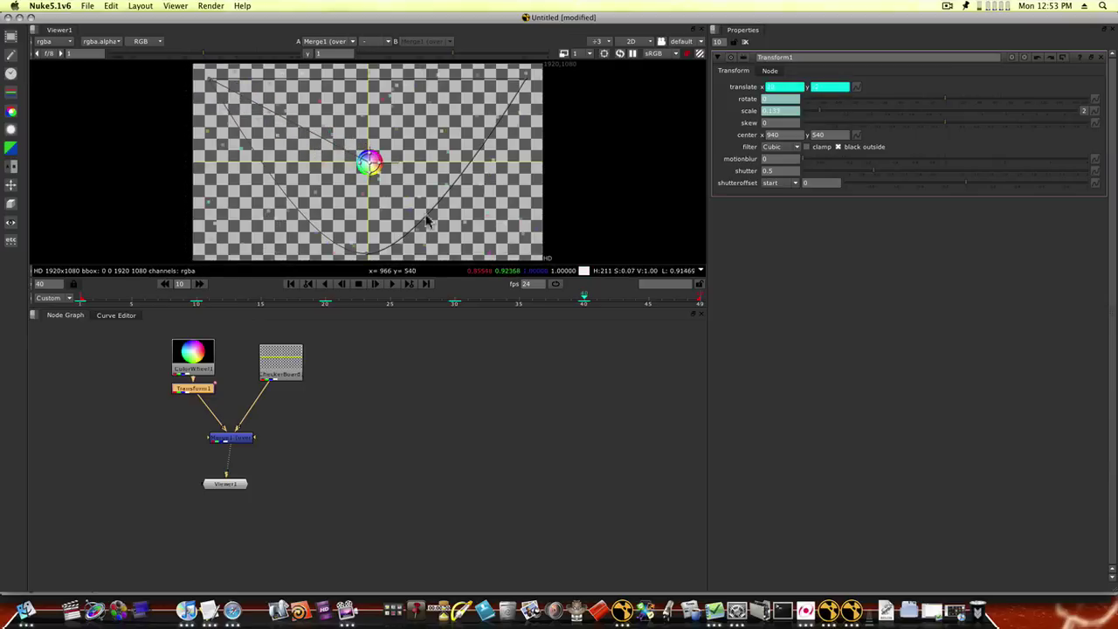
Scrub back to frame 1, play the wheel's animation through the keyframed path, and stop playback
{"action": "left_click", "coordinate": [570, 302]}
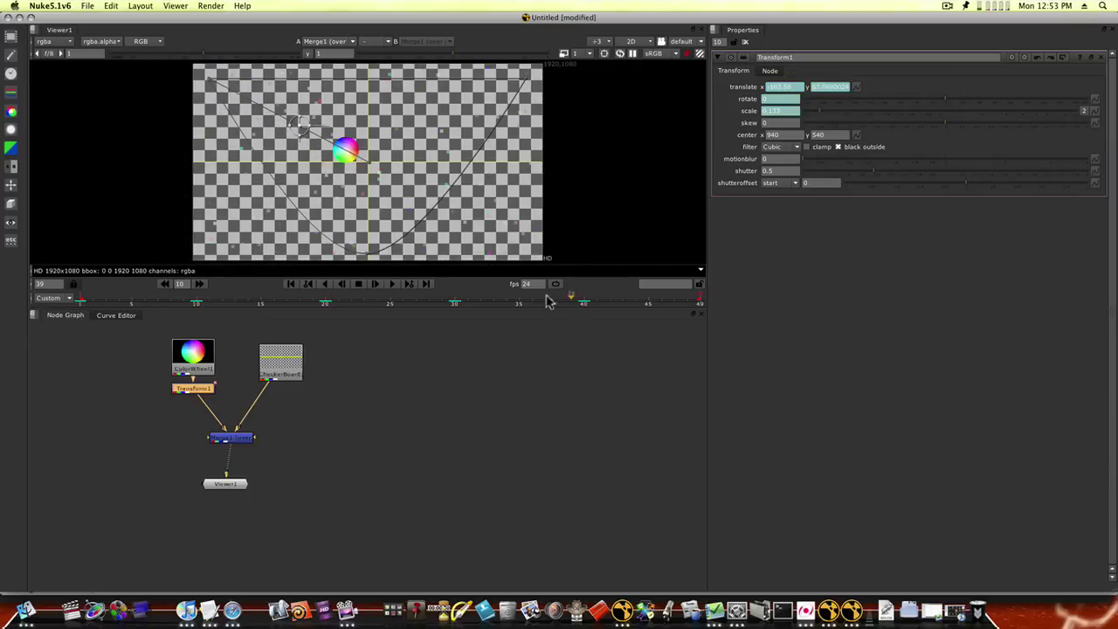
{"action": "left_click_drag", "start_coordinate": [548, 302], "coordinate": [87, 306]}
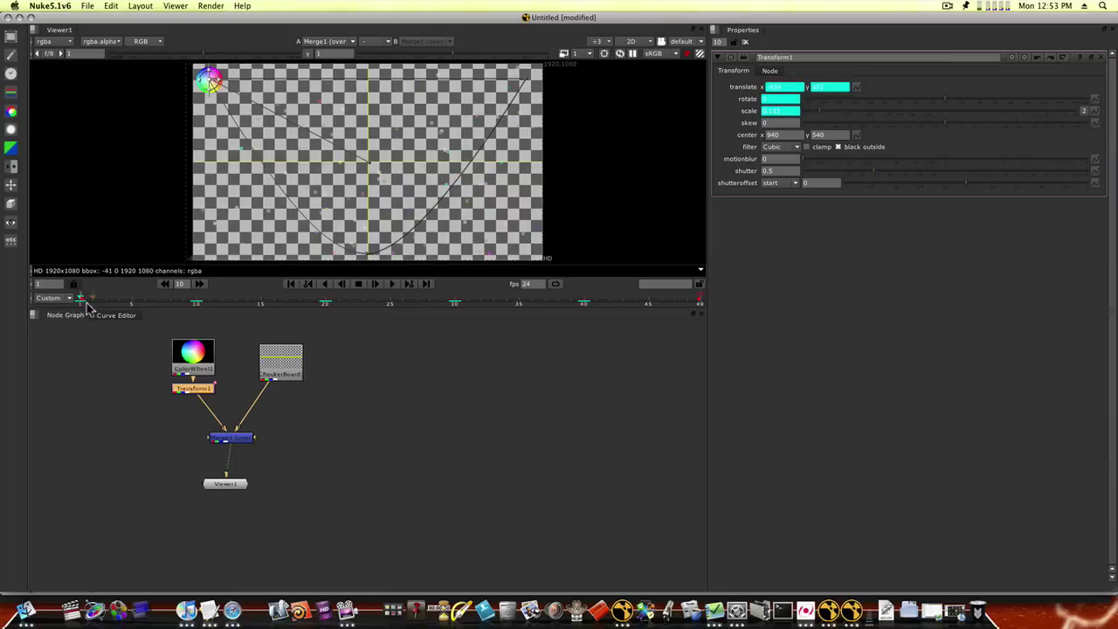
{"action": "left_click", "coordinate": [391, 284]}
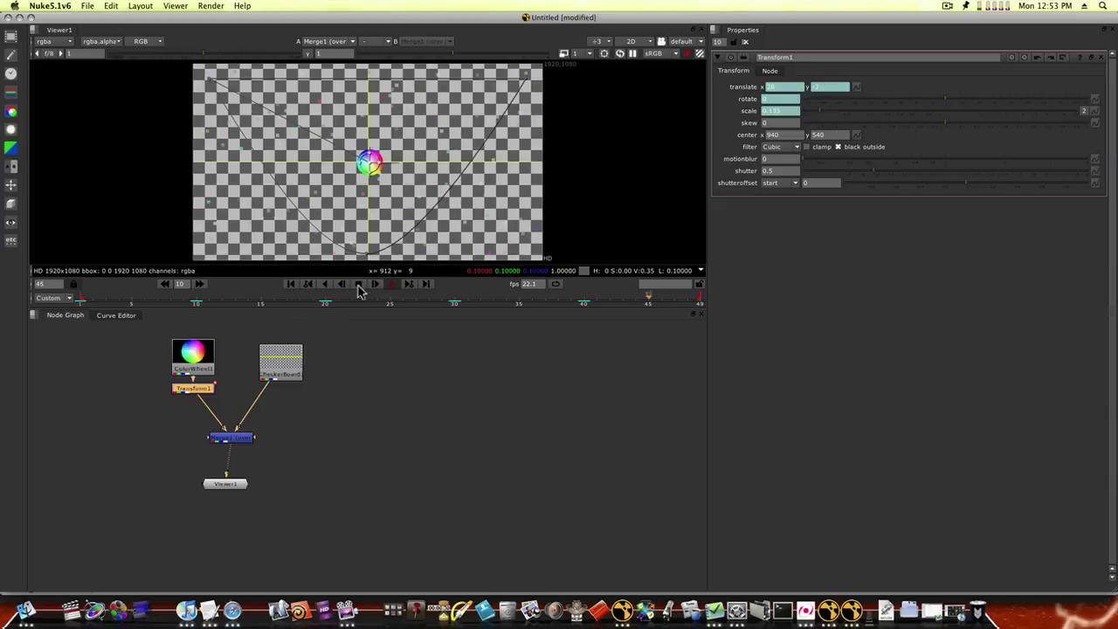
{"action": "left_click", "coordinate": [358, 290]}
{"action": "left_click", "coordinate": [185, 300]}
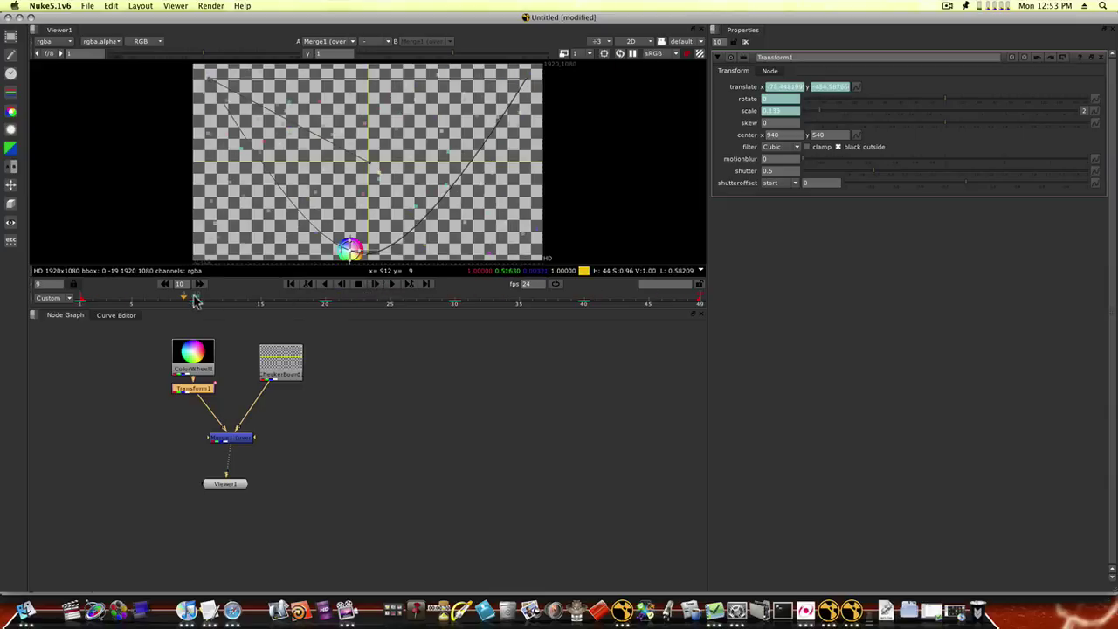
Return to frame 1 and set the Transform's motion blur to 12
{"action": "left_click", "coordinate": [80, 300]}
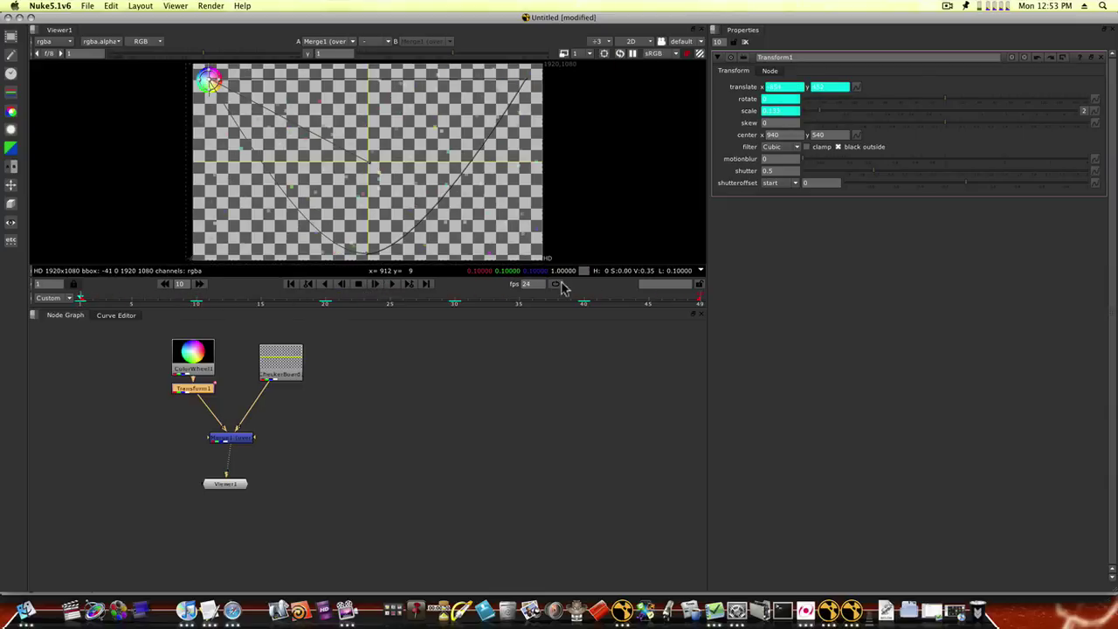
{"action": "left_click", "coordinate": [762, 160]}
{"action": "key", "text": "Return"}
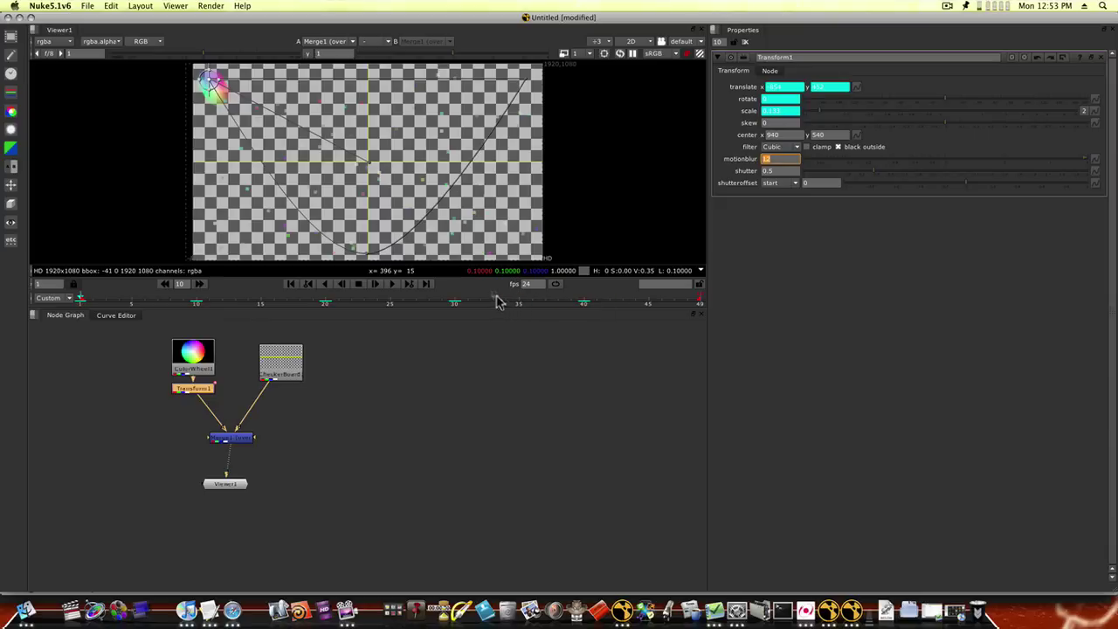
Play back the motion-blurred animation, and inspect the wheel's blur along the path up close at frames 13 and 15
{"action": "left_click", "coordinate": [393, 285]}
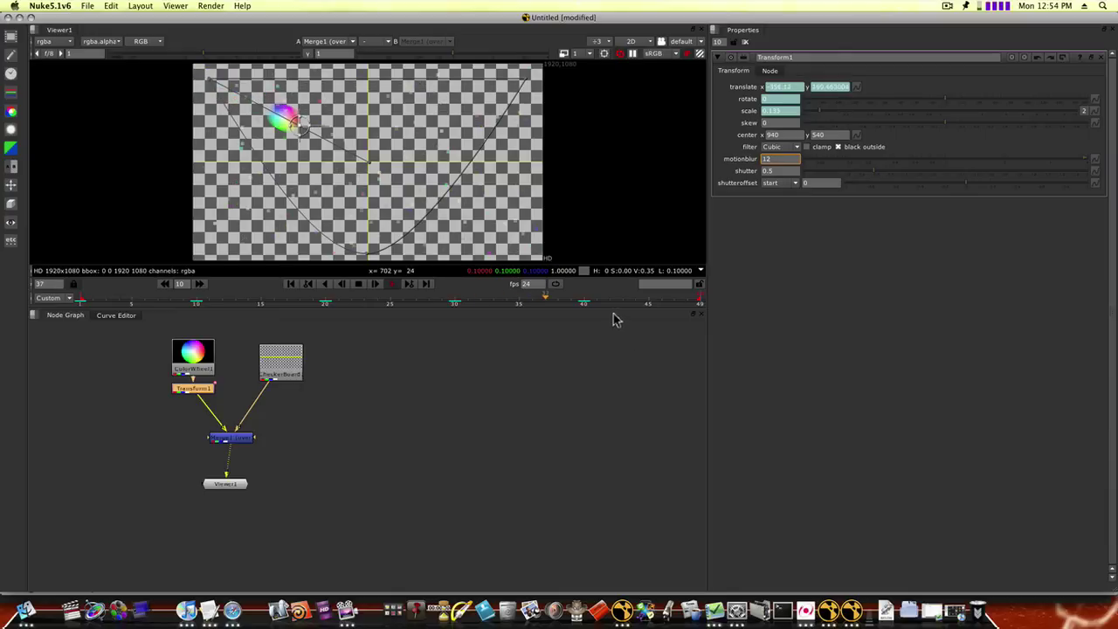
{"action": "left_click", "coordinate": [376, 284]}
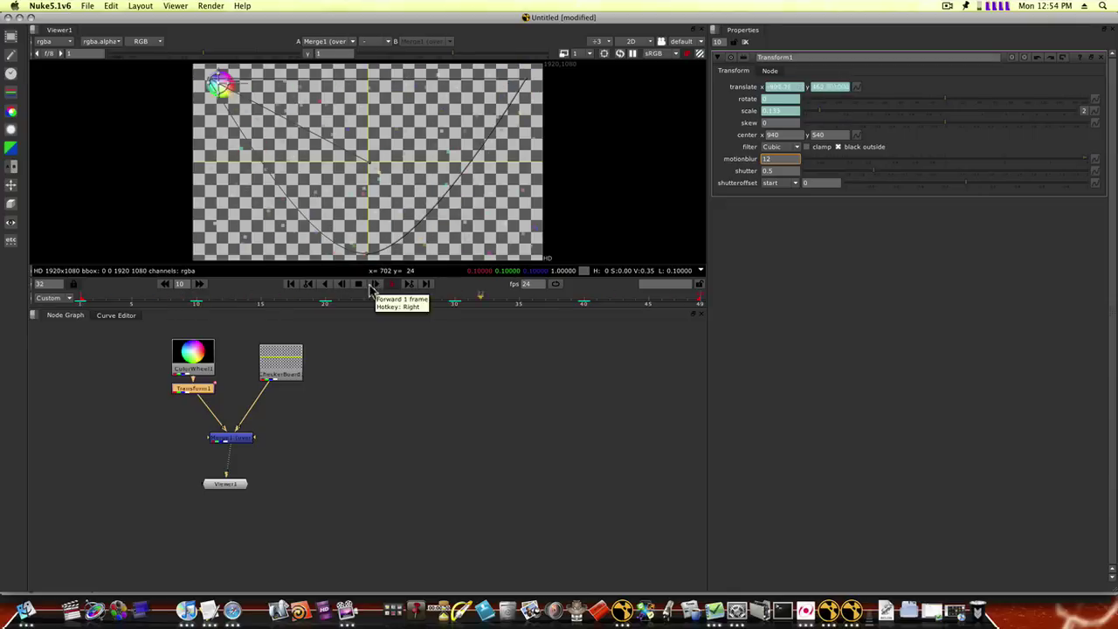
{"action": "left_click", "coordinate": [359, 284]}
{"action": "left_click_drag", "start_coordinate": [146, 300], "coordinate": [235, 302]}
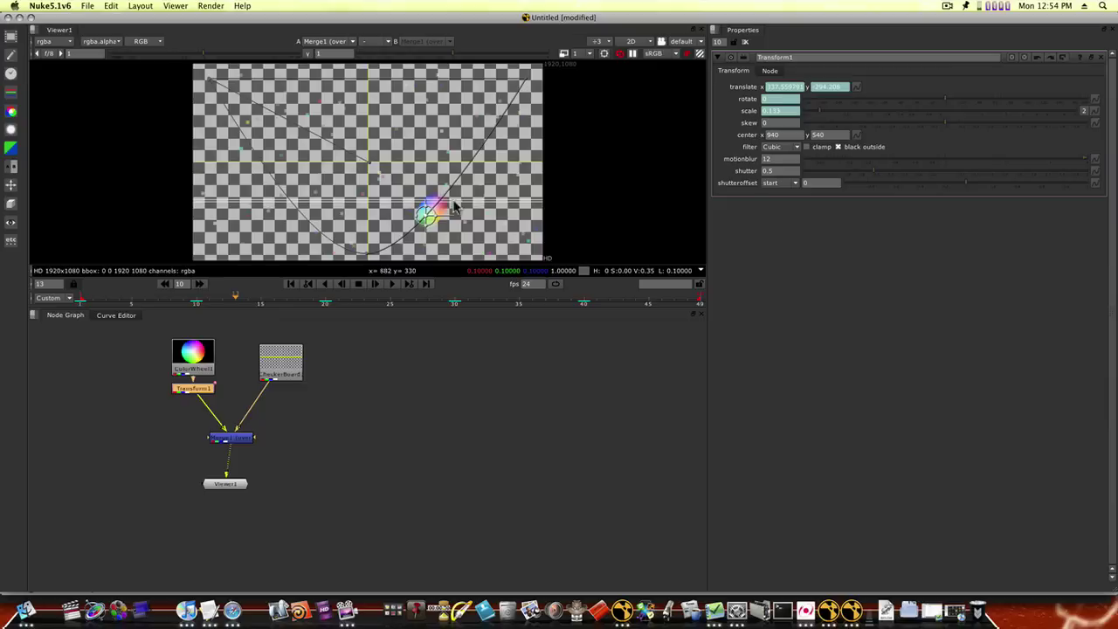
{"action": "scroll", "coordinate": [427, 226], "scroll_direction": "up", "scroll_amount": 4}
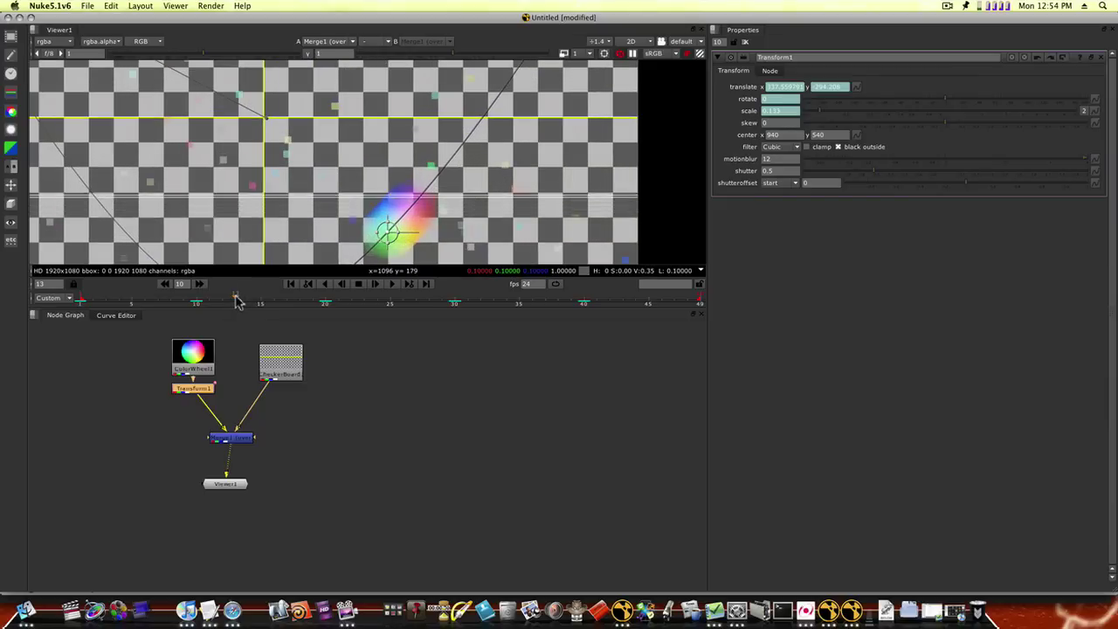
{"action": "left_click_drag", "start_coordinate": [235, 301], "coordinate": [259, 301]}
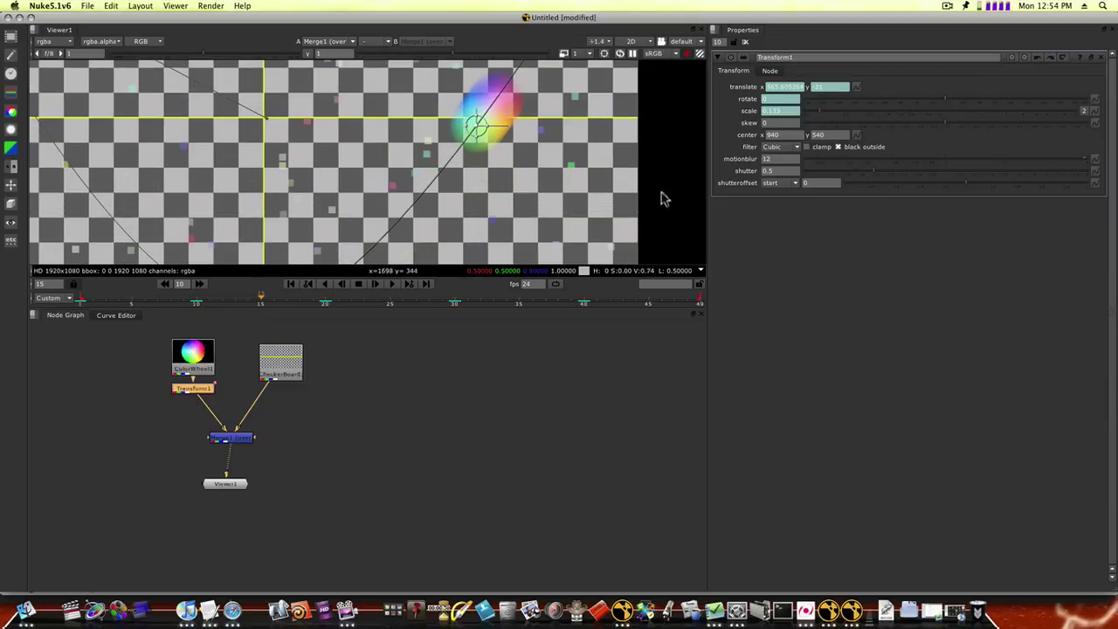
{"action": "left_click", "coordinate": [779, 159]}
{"action": "scroll", "coordinate": [325, 216], "scroll_direction": "down", "scroll_amount": 8}
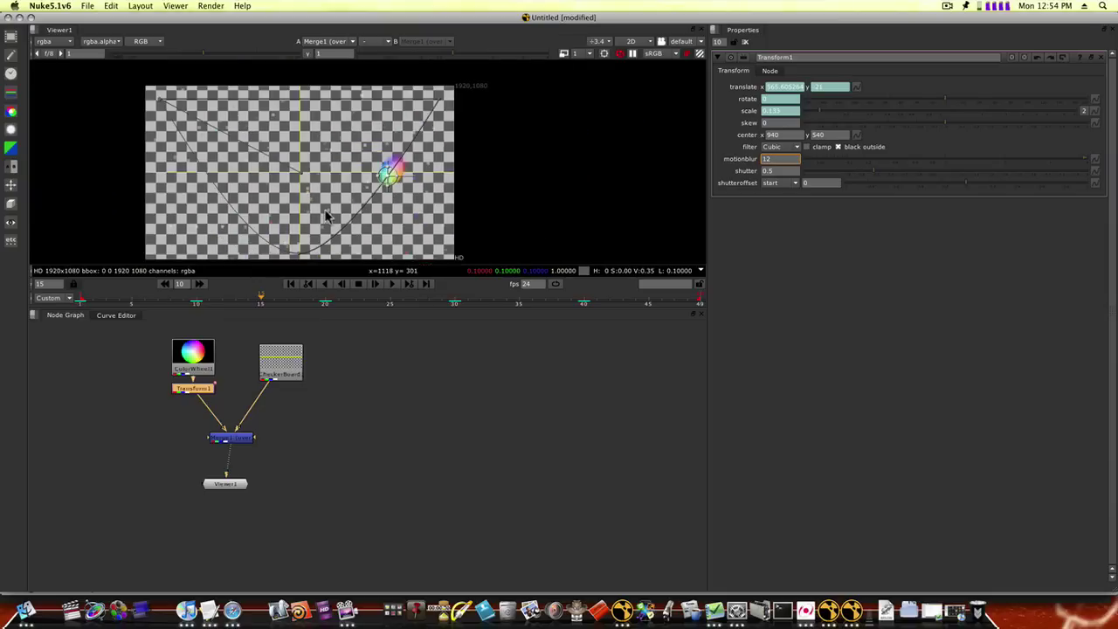
{"action": "scroll", "coordinate": [325, 216], "scroll_direction": "up", "scroll_amount": 1}
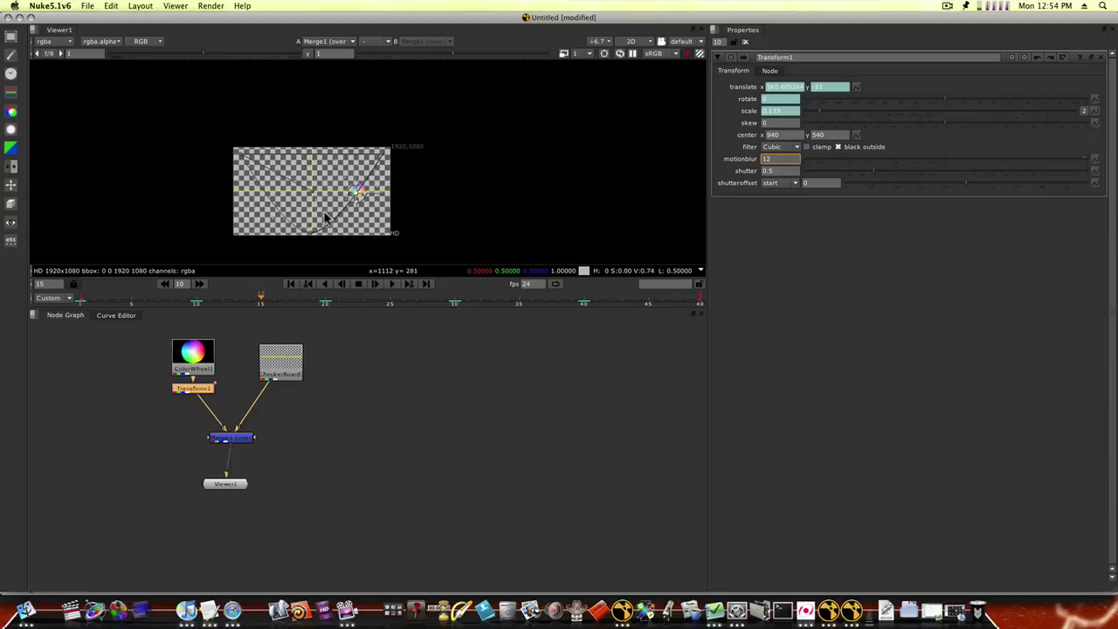
{"action": "scroll", "coordinate": [325, 216], "scroll_direction": "up", "scroll_amount": 3}
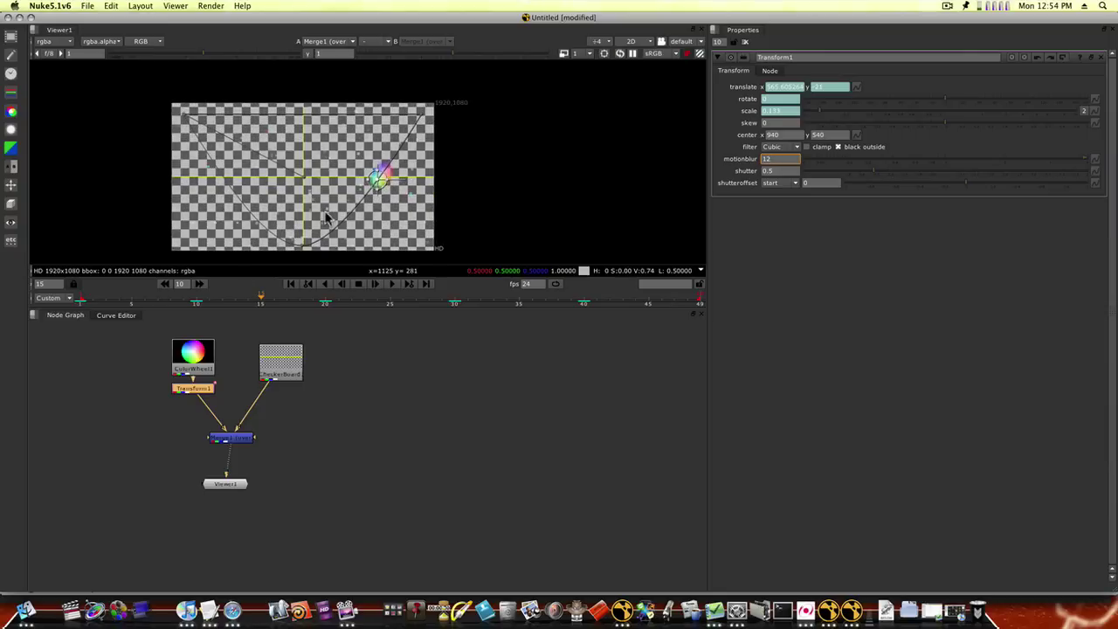